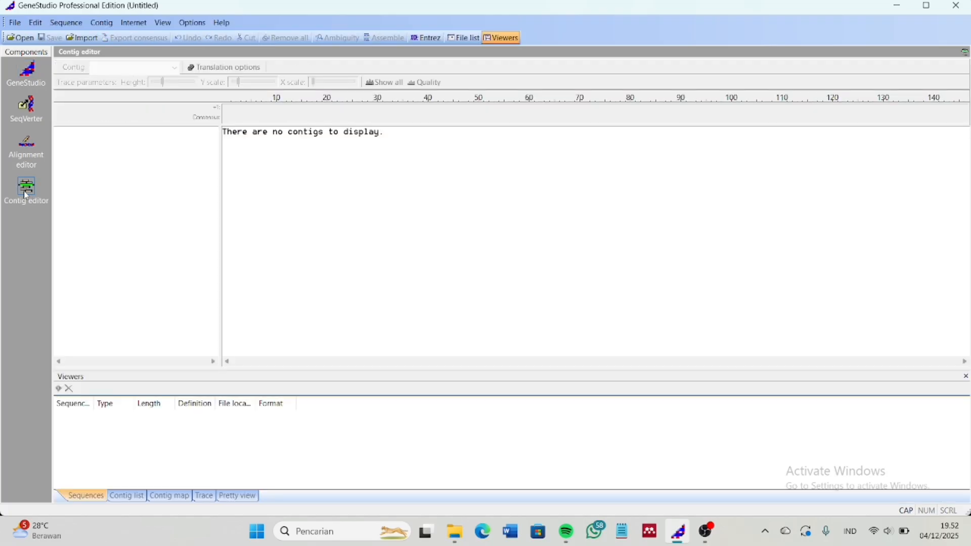
Import the DT9 FishF1 and FishR1 .ab1 trace files from the EKOLOGI POPULASI folder
left_click(86, 40)
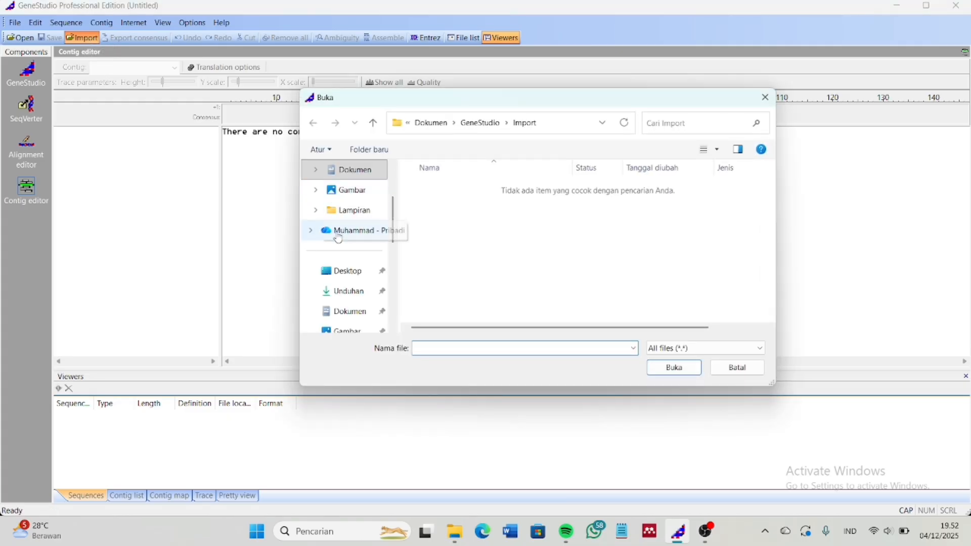
scroll(337, 234, "down", 1)
scroll(339, 238, "down", 3)
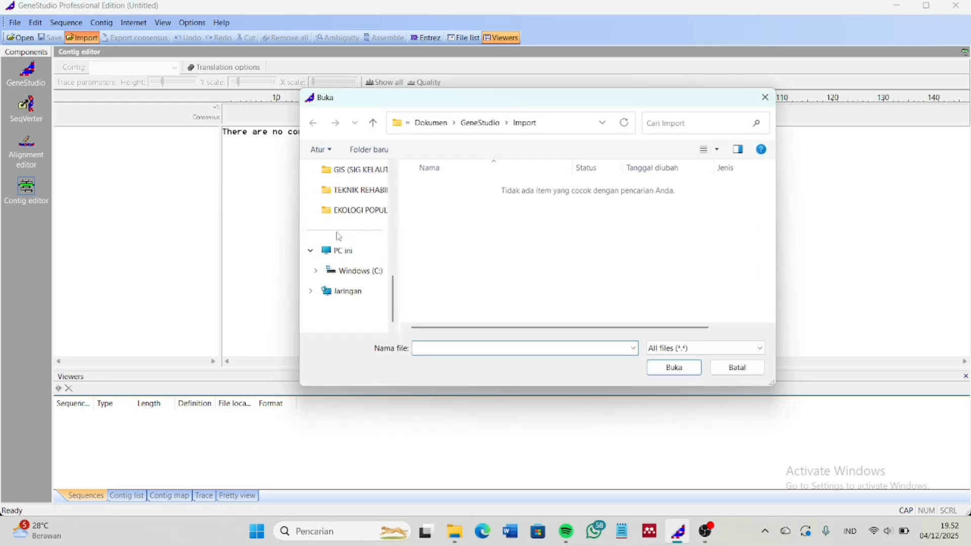
left_click(354, 211)
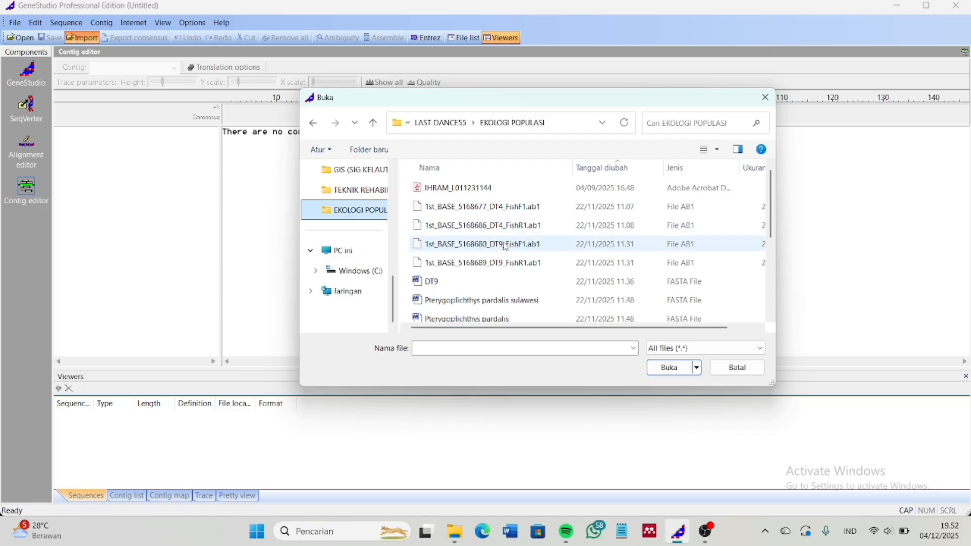
left_click(508, 265)
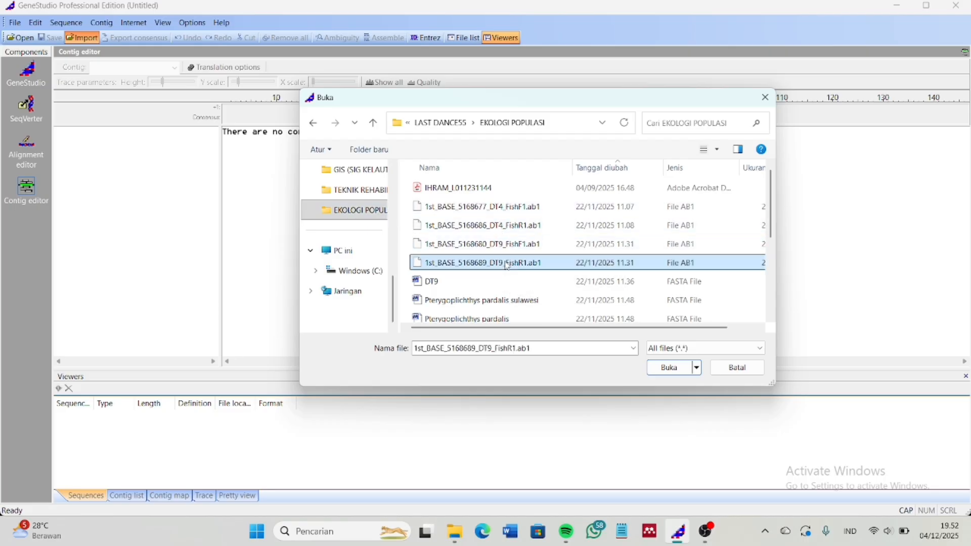
left_click(508, 252)
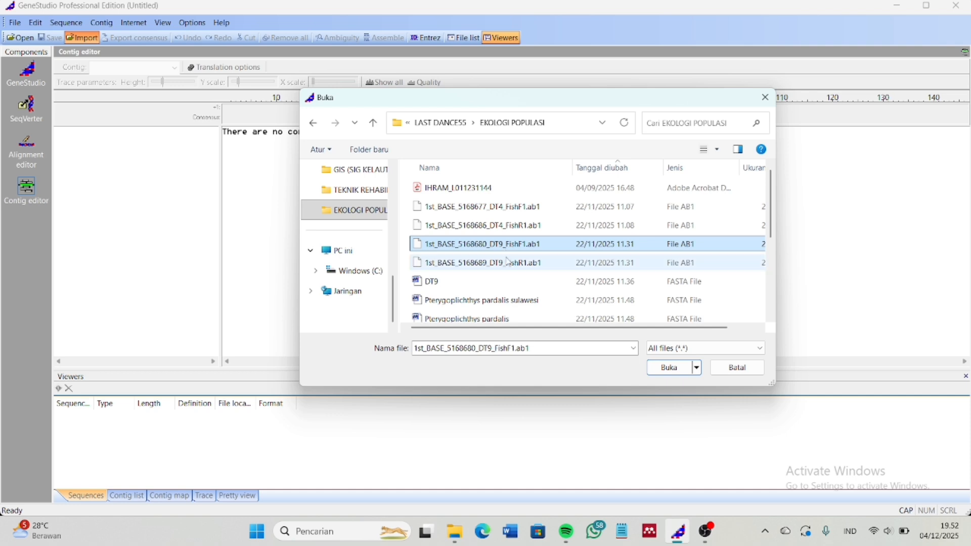
left_click(511, 263)
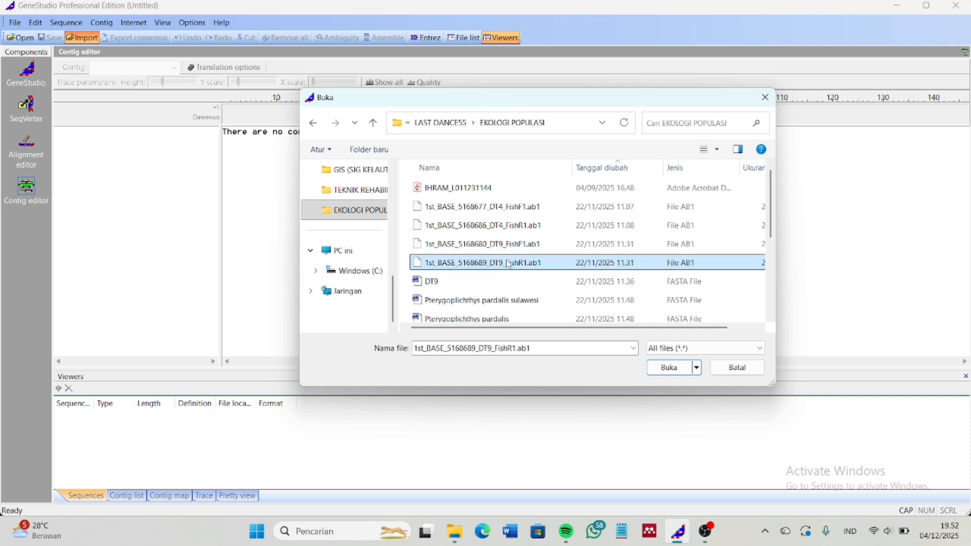
left_click(516, 247, "ctrl")
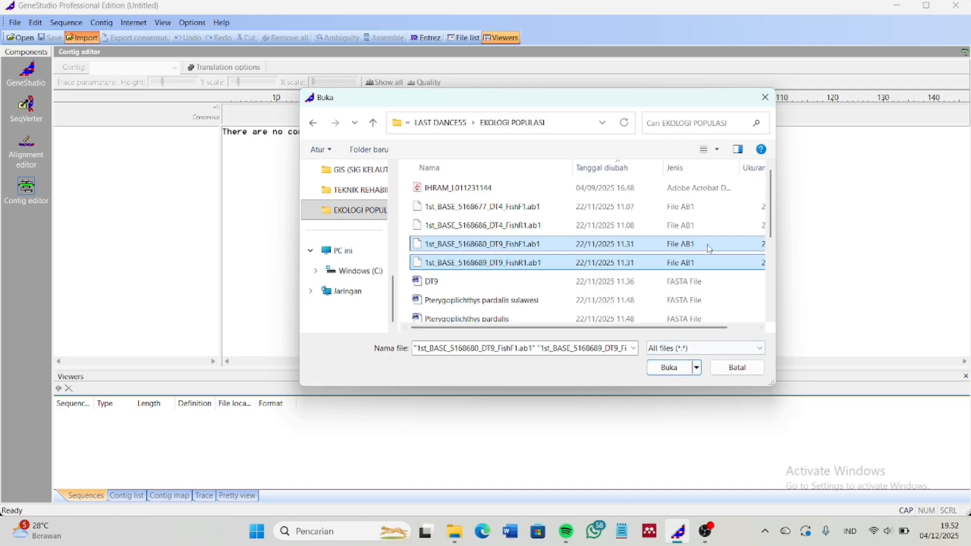
left_click(687, 367)
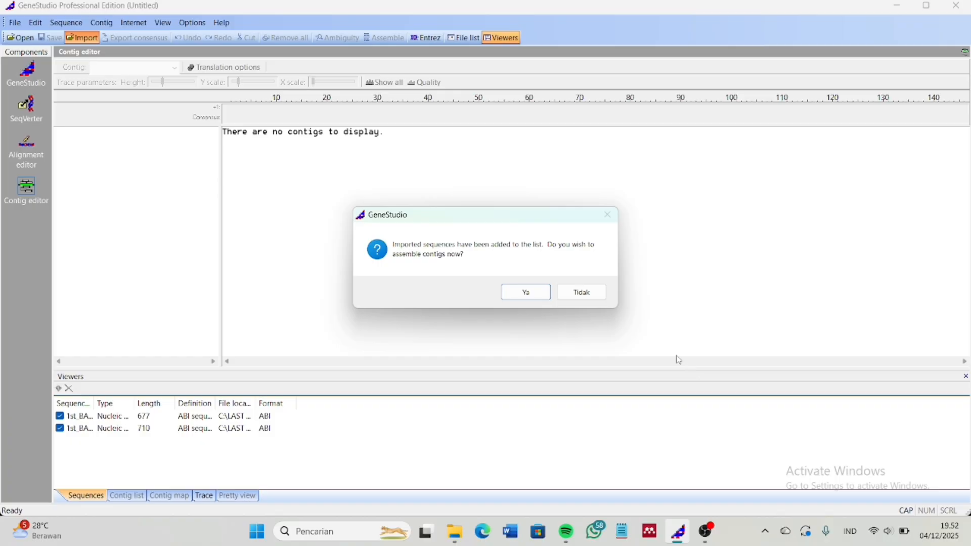
Assemble the two DT9 reads into Contig 1, accepting automatic end trimming
left_click(538, 296)
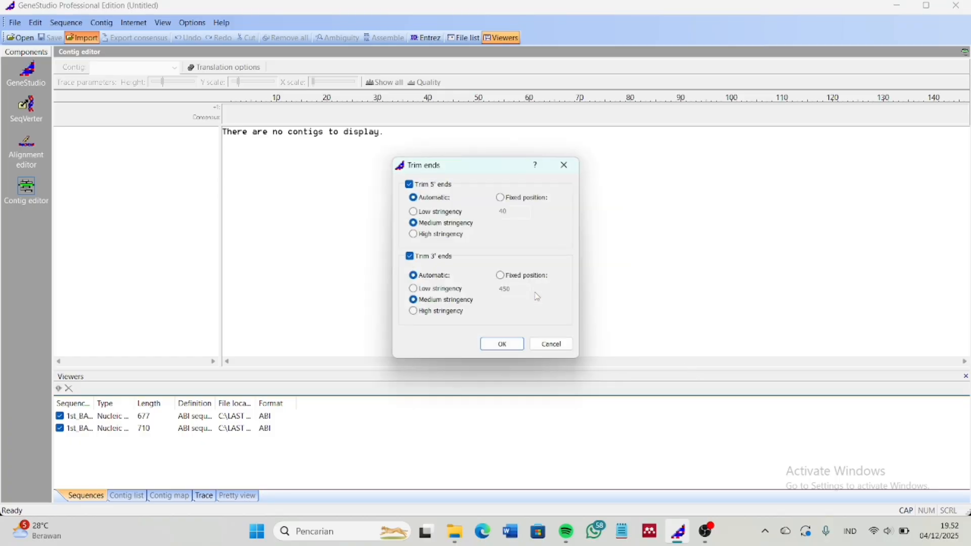
left_click(505, 346)
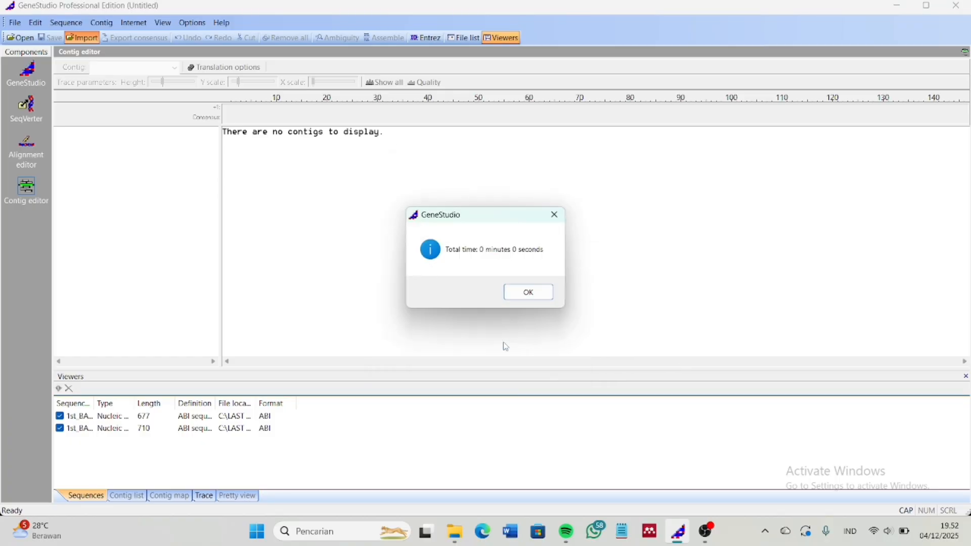
left_click(525, 292)
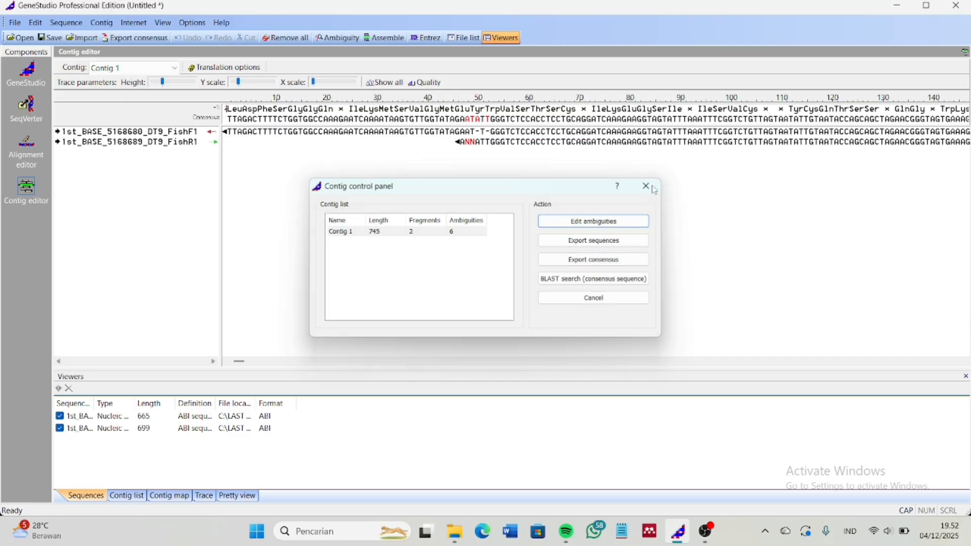
Close the Contig control panel and check the contig's ambiguous positions in the Ambiguity finder
left_click(654, 188)
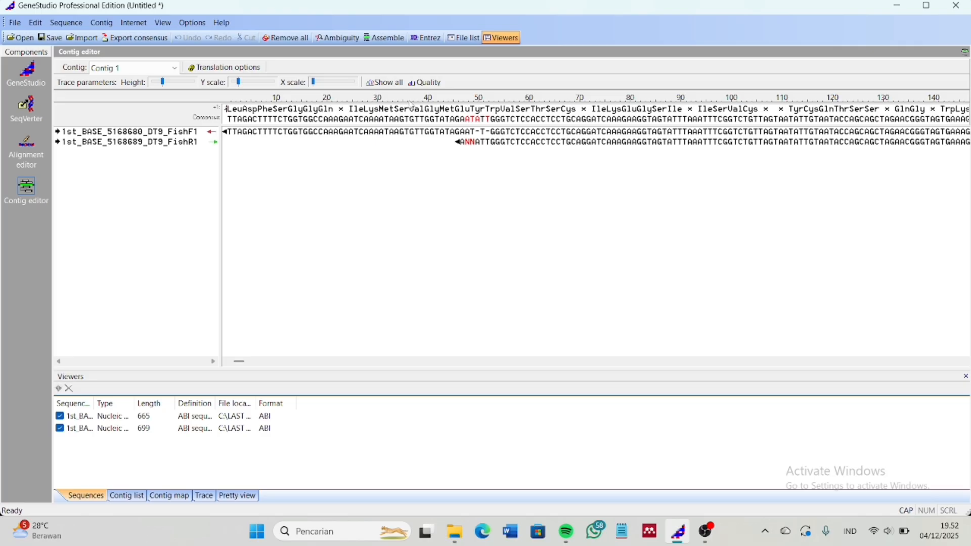
left_click(336, 38)
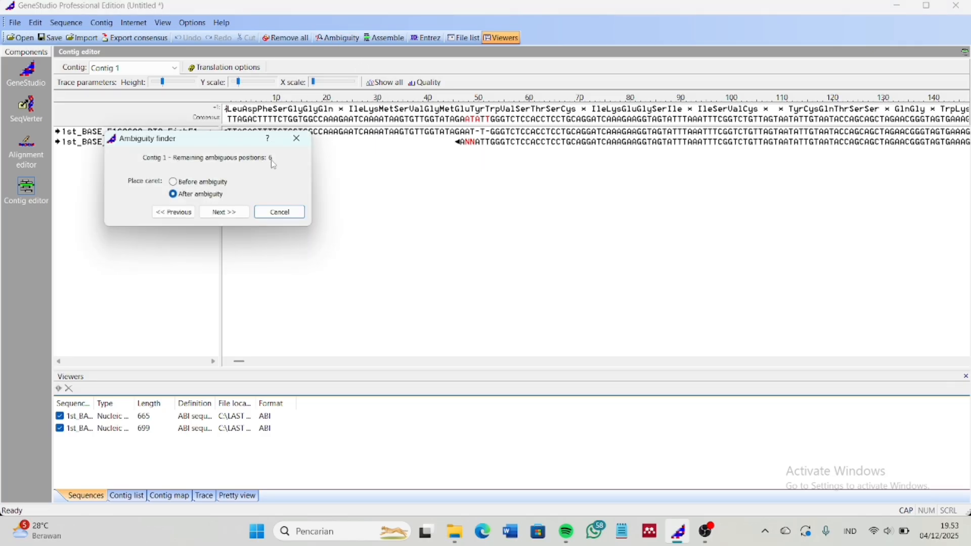
left_click(298, 139)
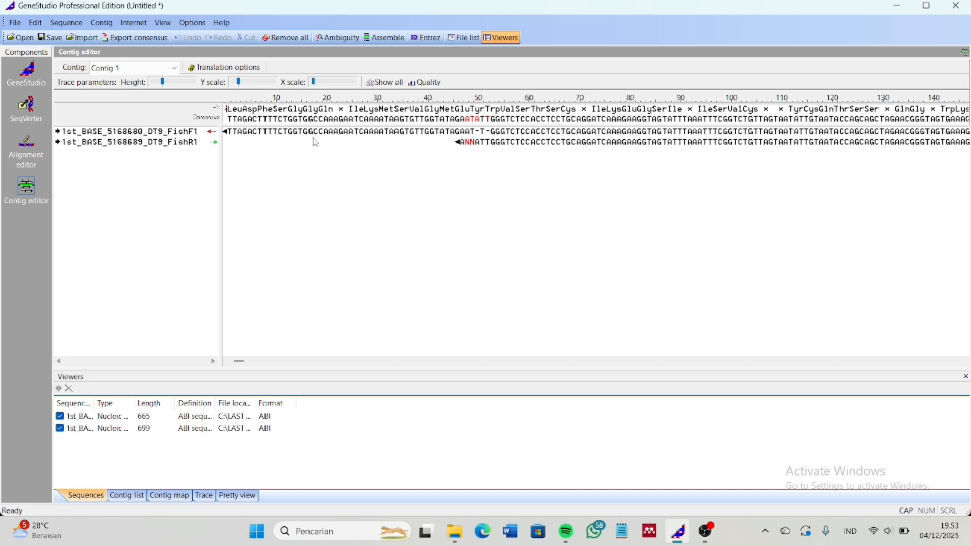
Hide the viewers pane and show chromatogram traces and quality bars for both reads
left_click(506, 43)
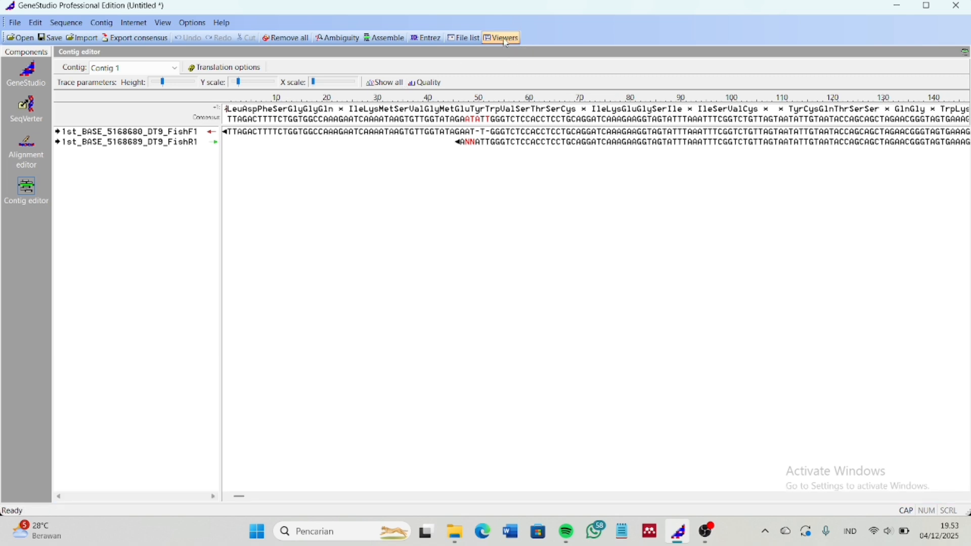
left_click(388, 89)
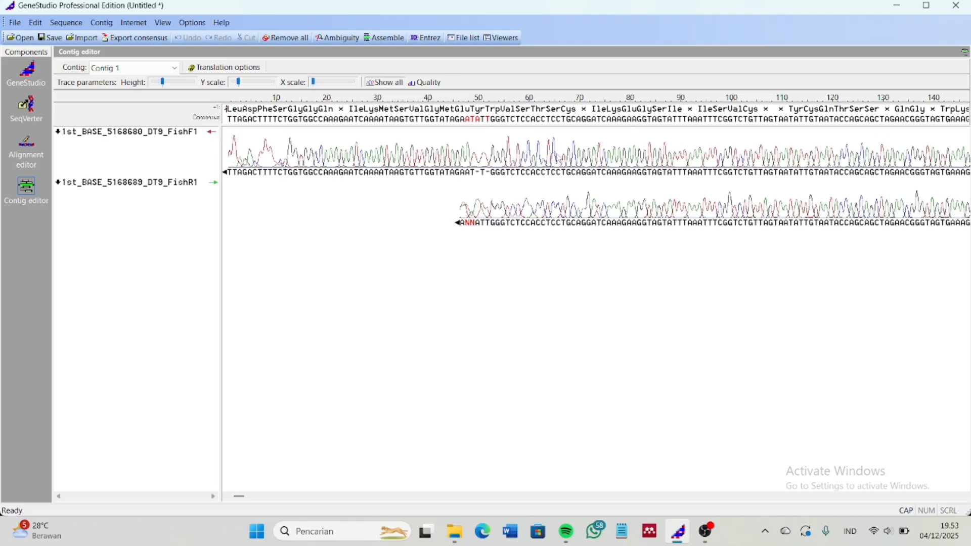
left_click_drag(240, 499, 184, 511)
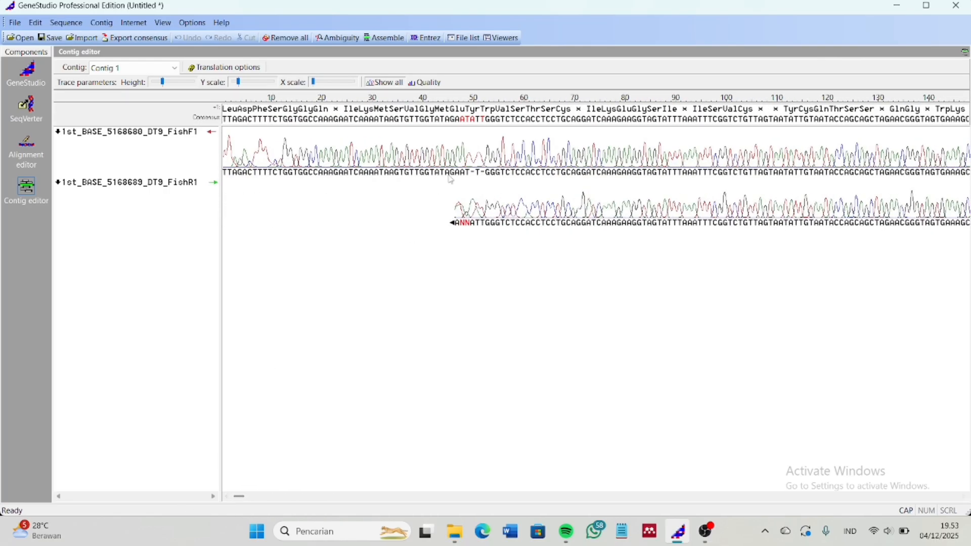
left_click(426, 83)
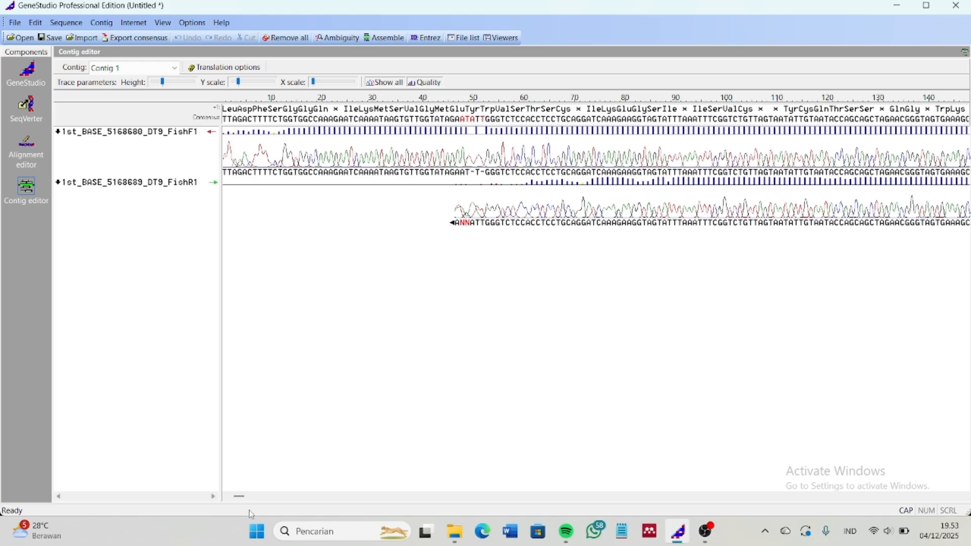
left_click(236, 499)
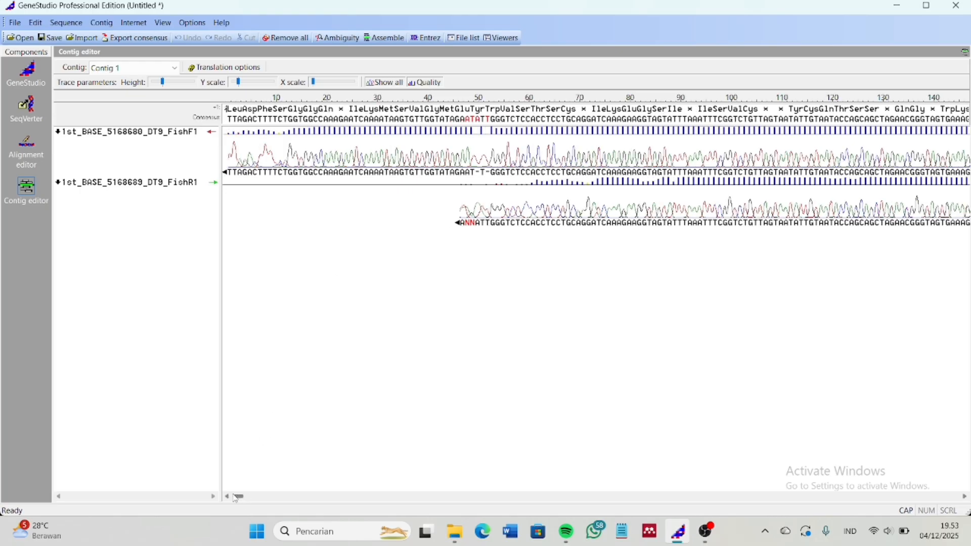
Delete the leading Ns of the reverse read and set column 48 to a
left_click(473, 123)
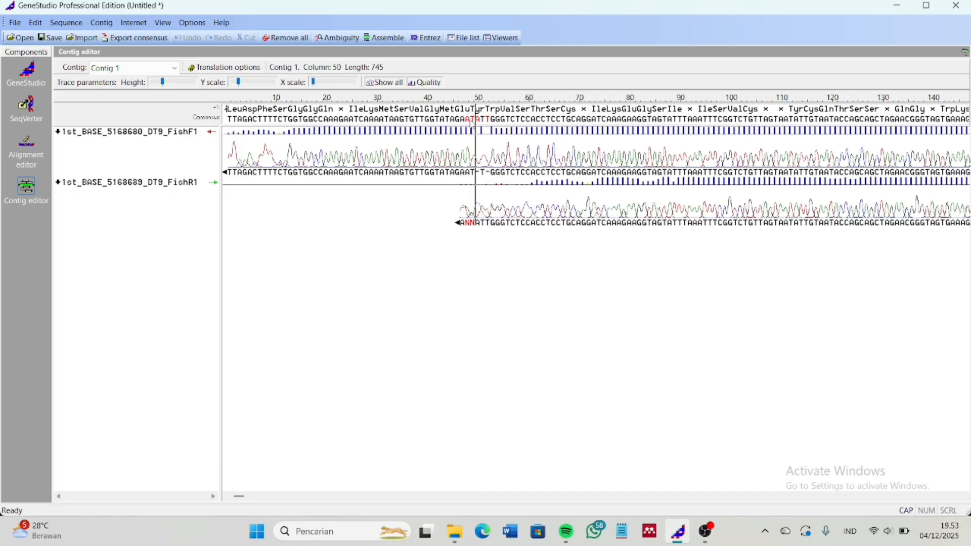
key("Left")
key("BackSpace")
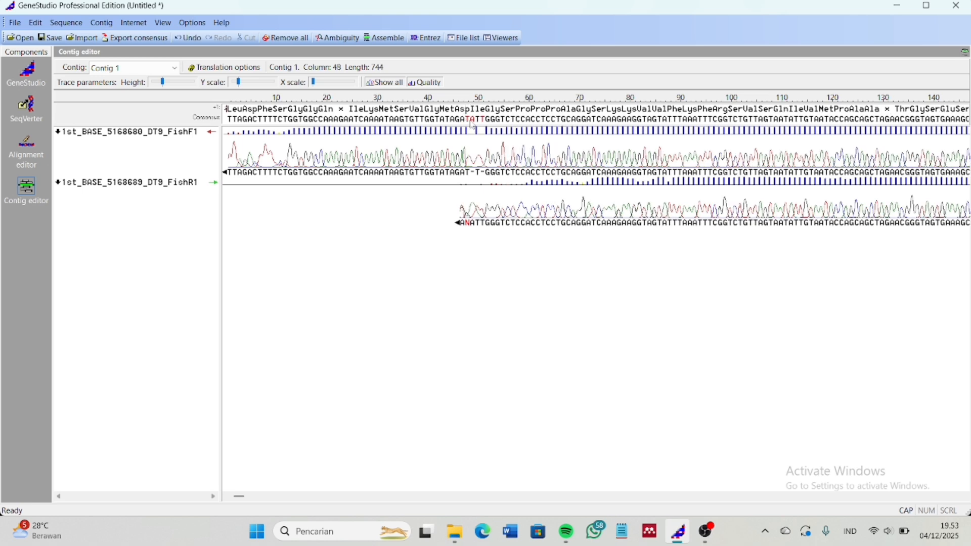
key("Right")
key("Delete")
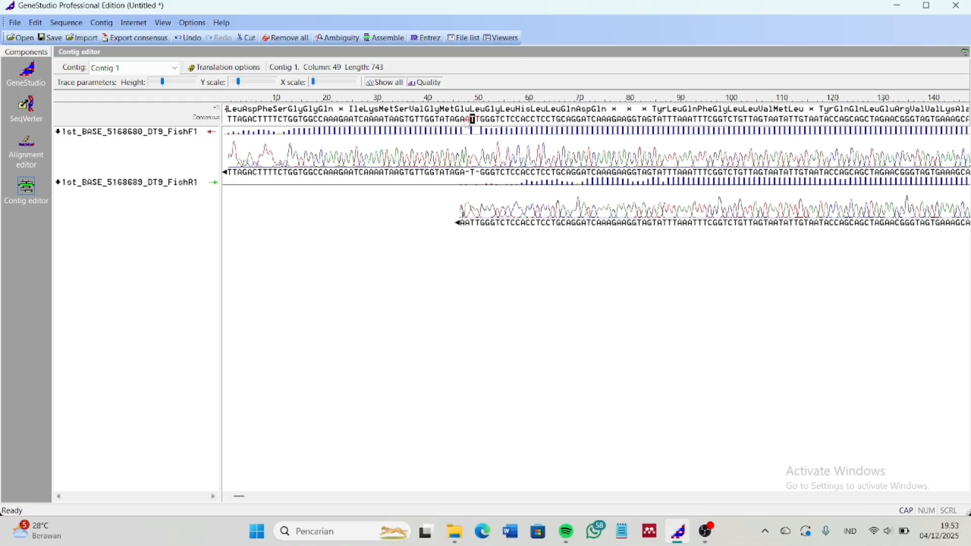
left_click_drag(467, 121, 464, 121)
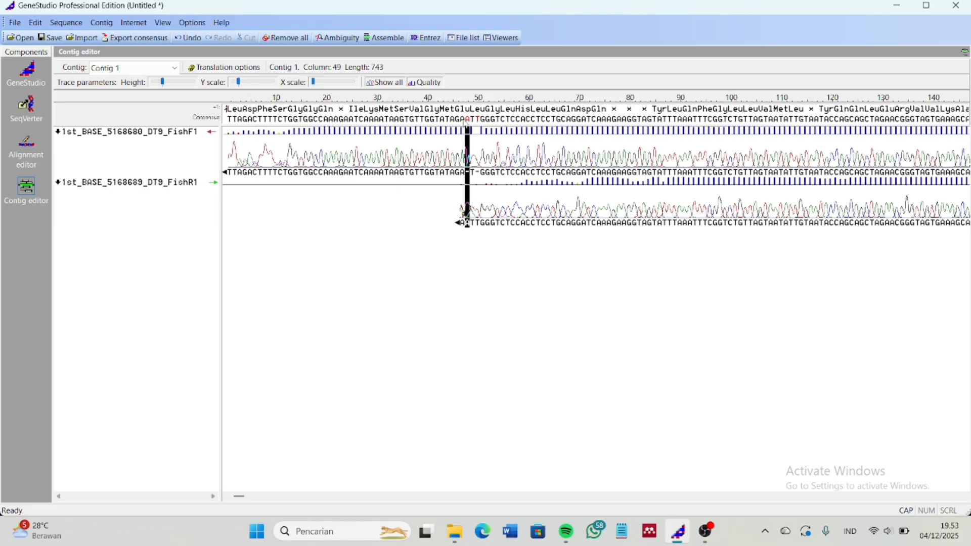
type("a")
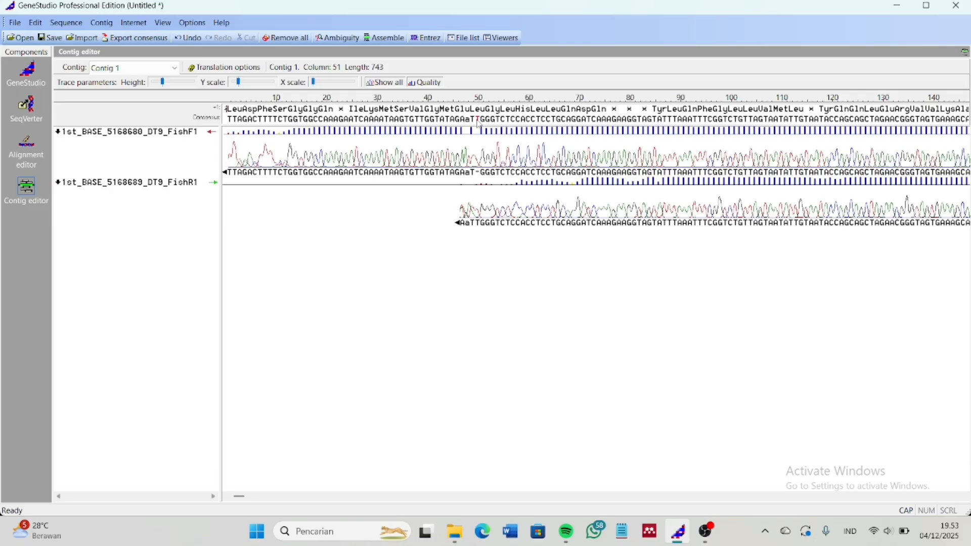
Scroll to the end of Contig 1 and set column 653 to t
left_click(476, 125)
left_click_drag(240, 497, 882, 500)
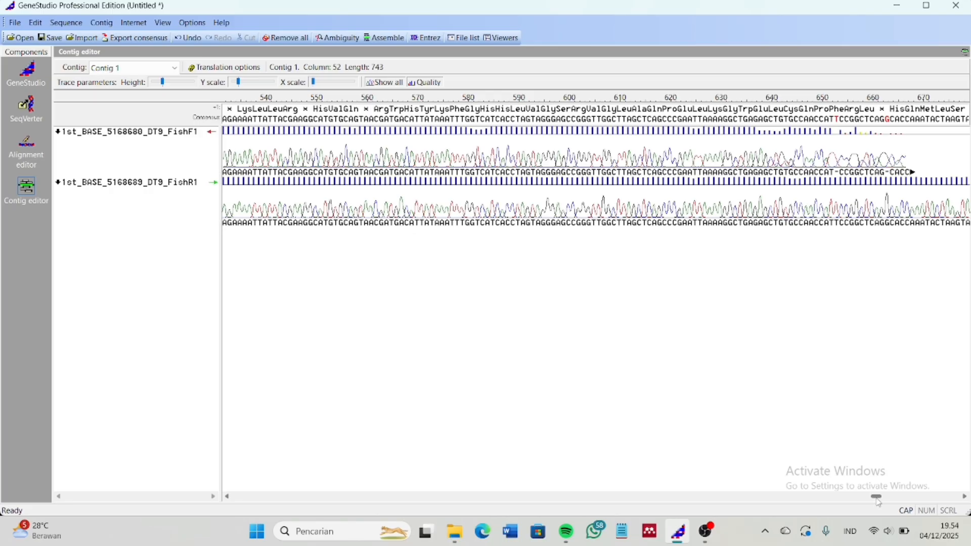
left_click_drag(876, 499, 970, 495)
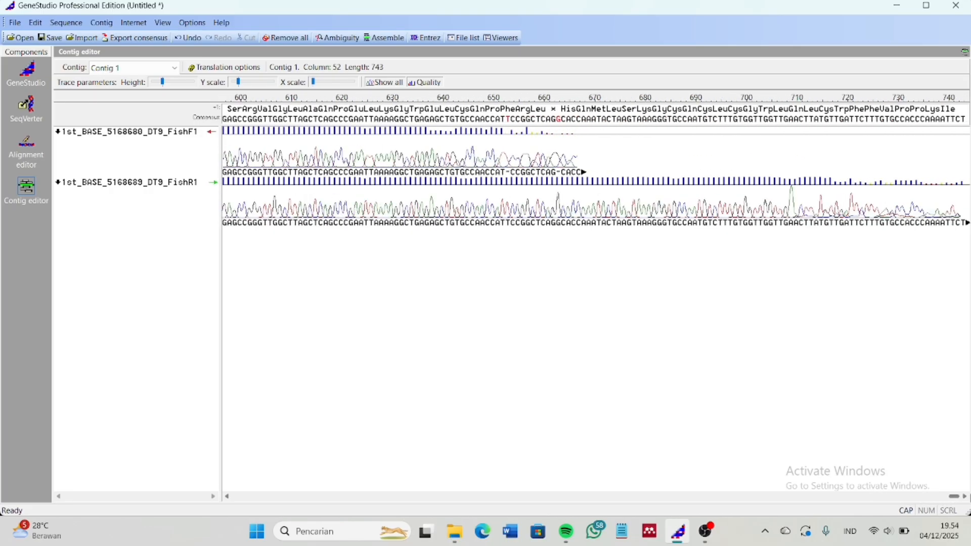
left_click(512, 121)
type("t")
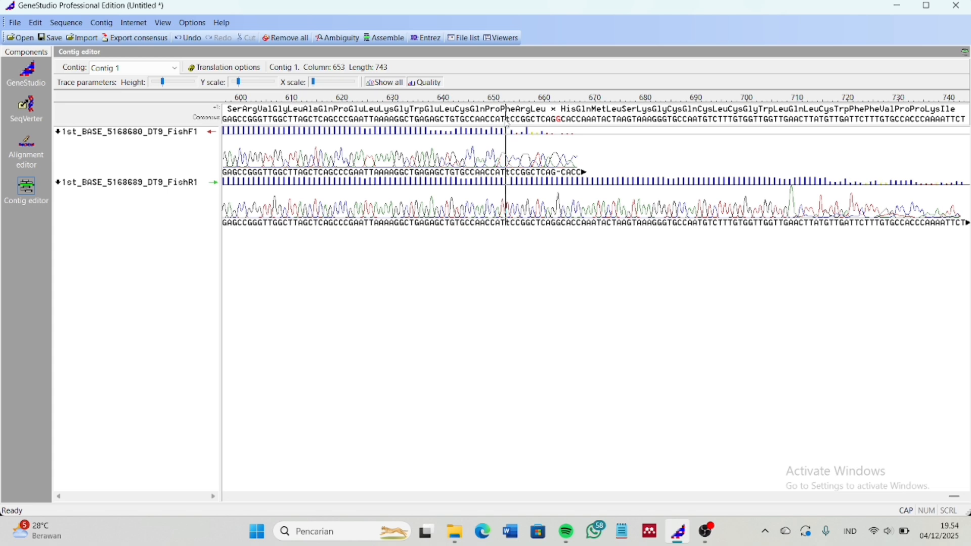
Set column 664 of the contig to g
left_click(560, 124)
left_click(560, 124)
left_click(560, 121)
type("g")
left_click(561, 125)
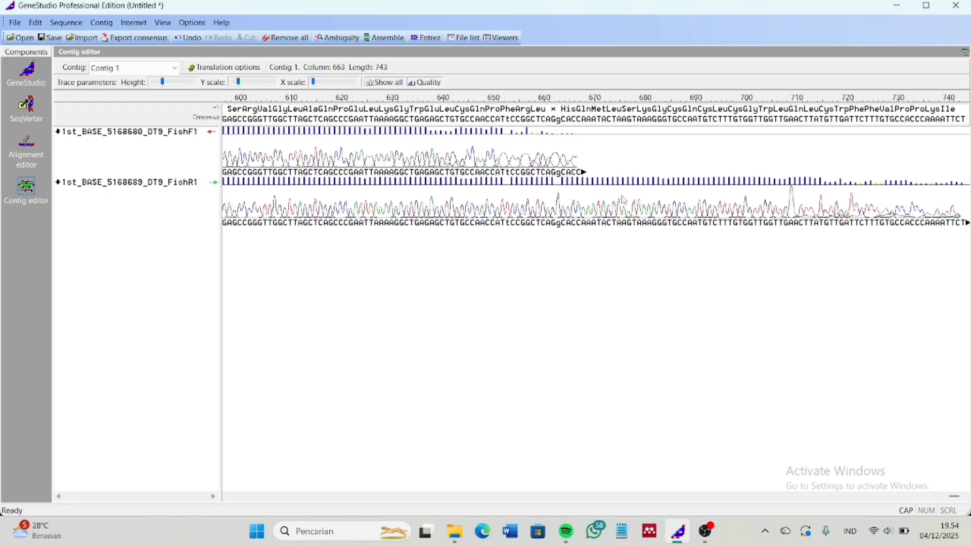
left_click(630, 223)
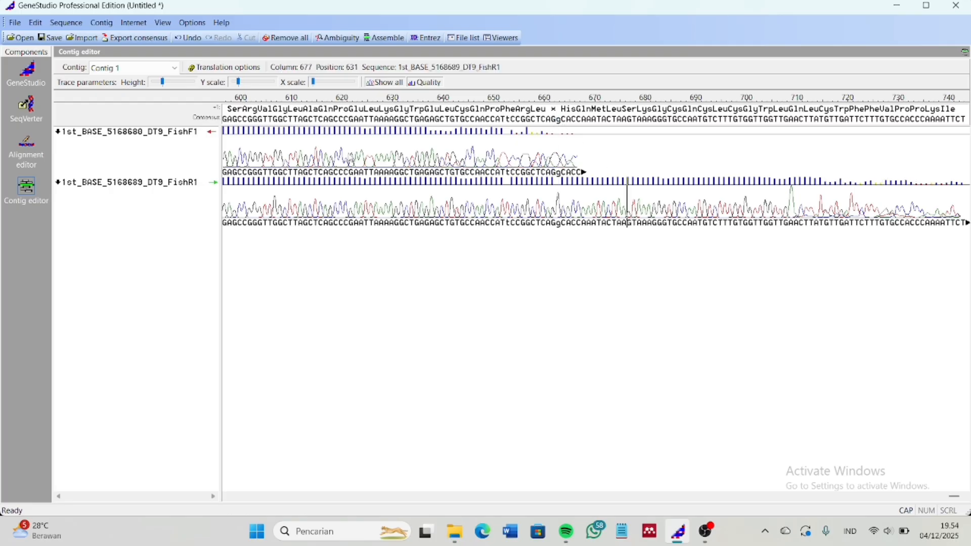
Begin a FASTA export of the consensus into the EKOLOGI POPULASI folder, leaving it unnamed
left_click(138, 36)
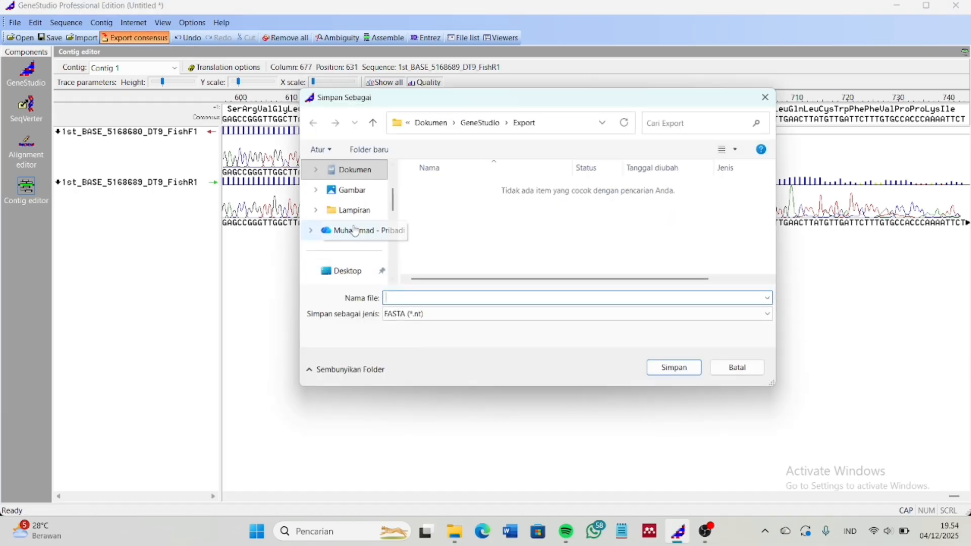
scroll(353, 230, "down", 3)
left_click(363, 271)
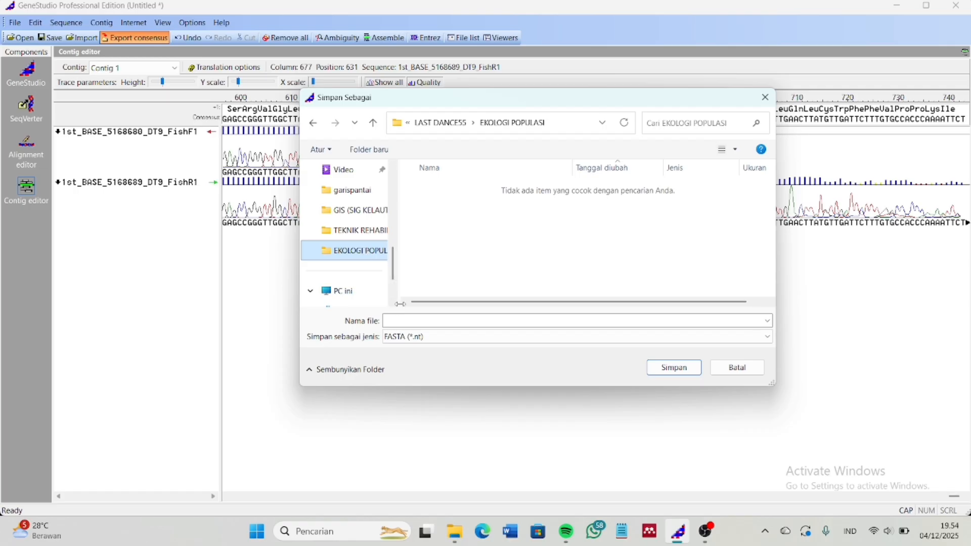
left_click(402, 320)
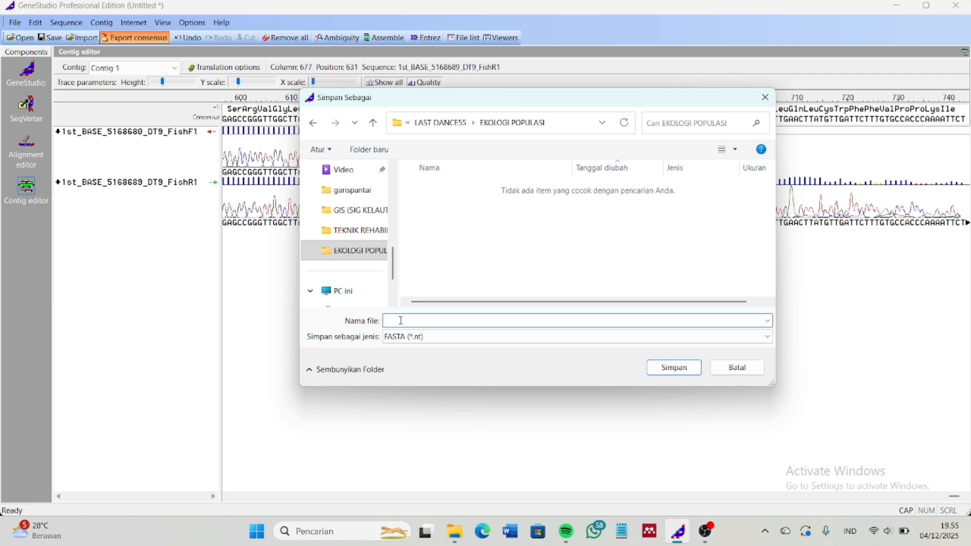
Launch MEGA12 from Windows Search and maximize its window
type("MEGA12")
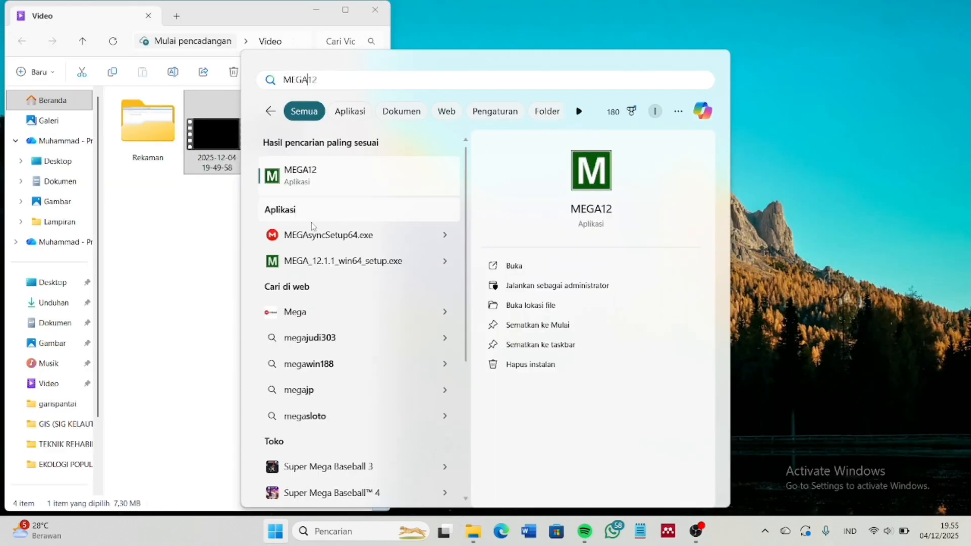
left_click(526, 271)
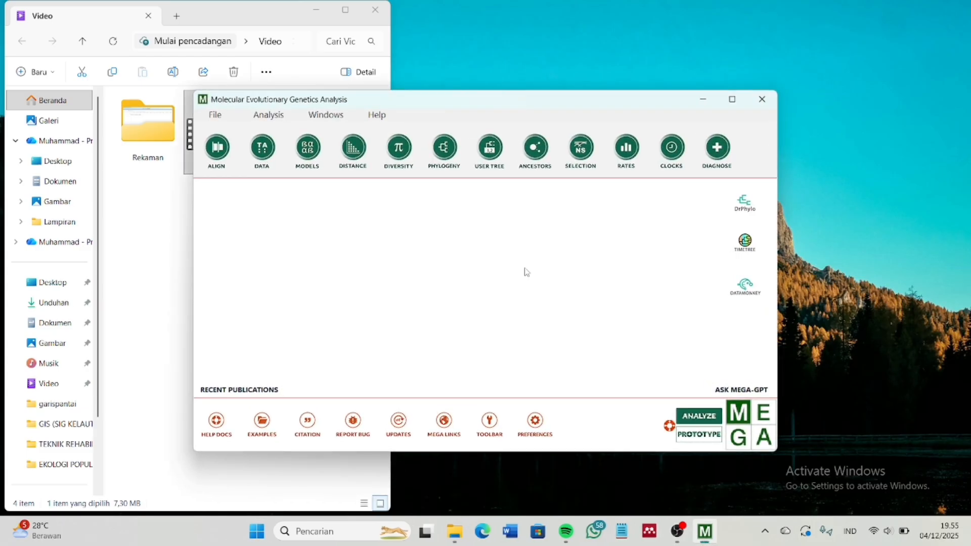
left_click(732, 99)
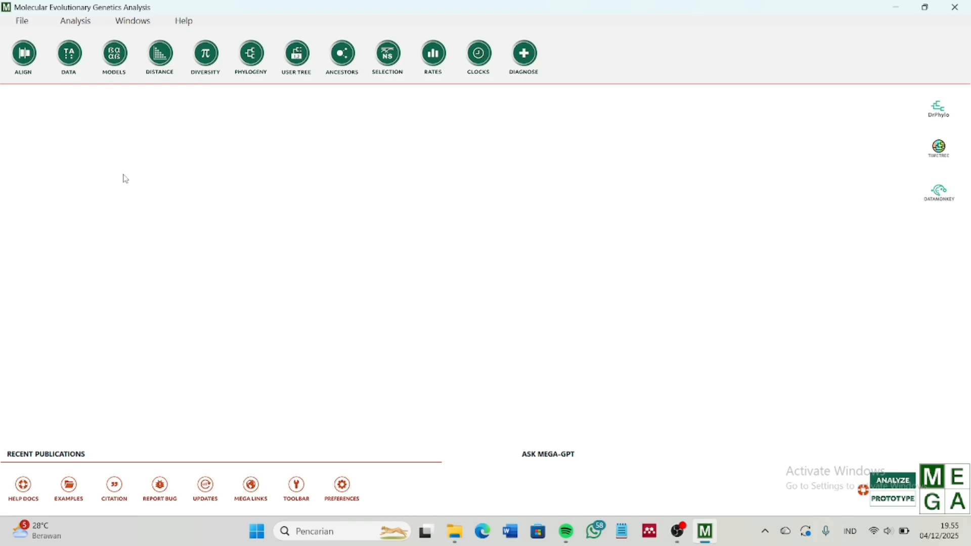
Create a new DNA alignment in MEGA12's Alignment Explorer
left_click(26, 65)
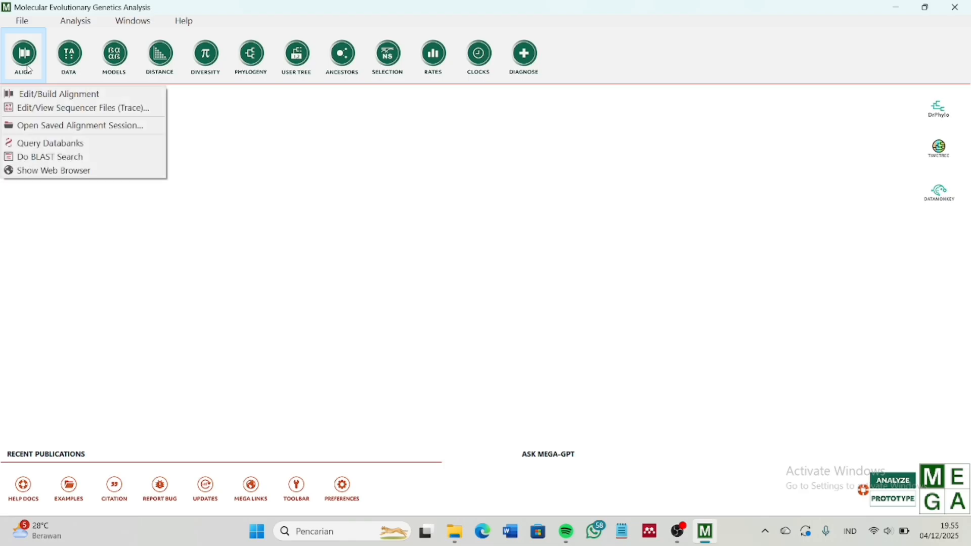
left_click(38, 95)
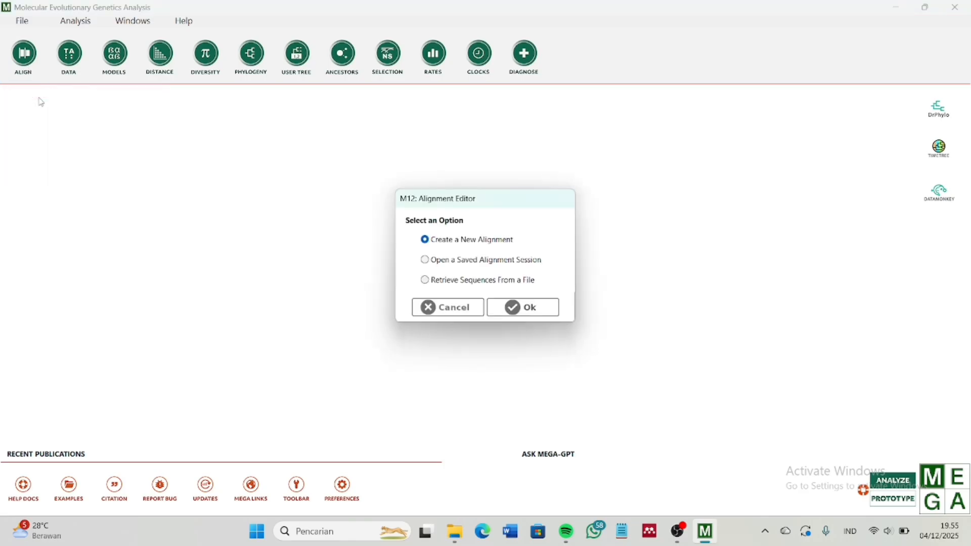
left_click(523, 307)
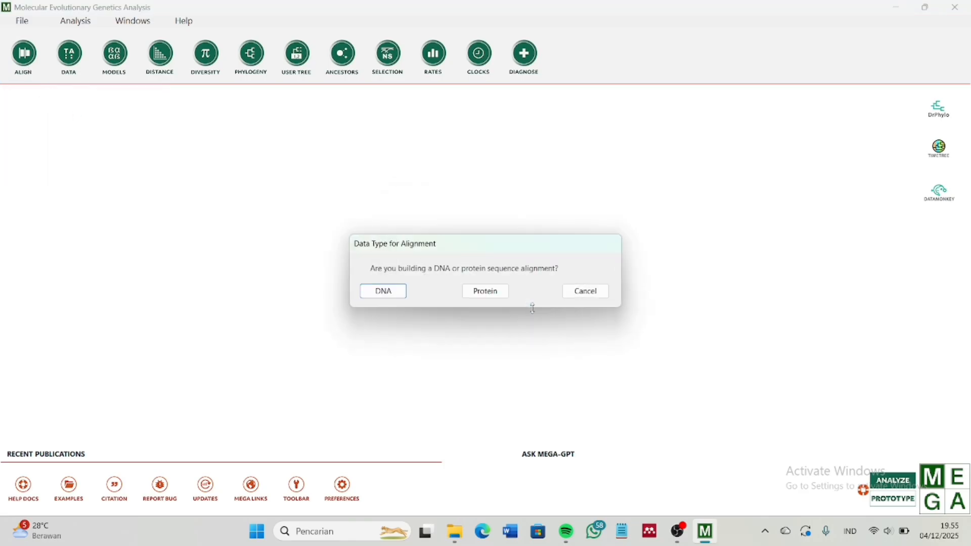
left_click(391, 294)
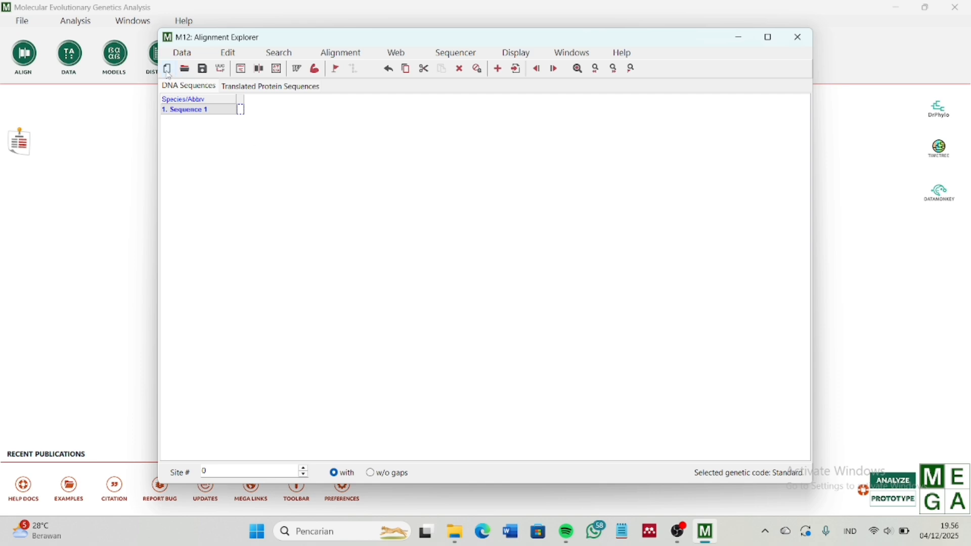
Insert the DT9 FASTA sequence and rename its Contig row to Sampel
left_click(229, 54)
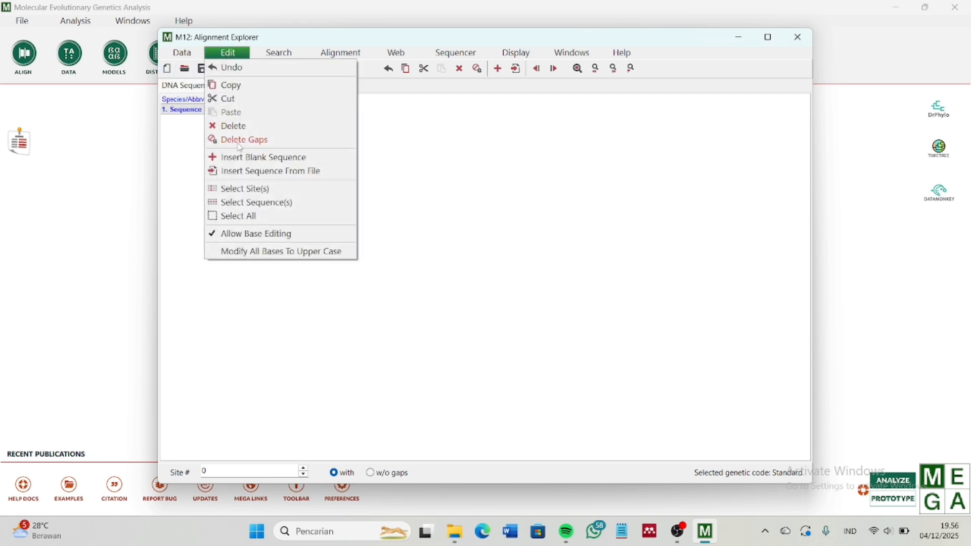
left_click(243, 173)
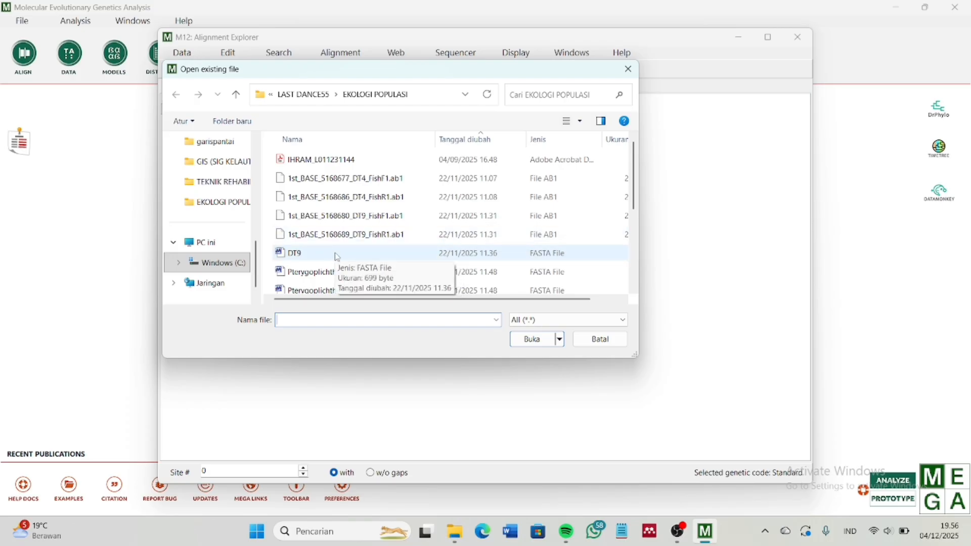
scroll(337, 257, "down", 2)
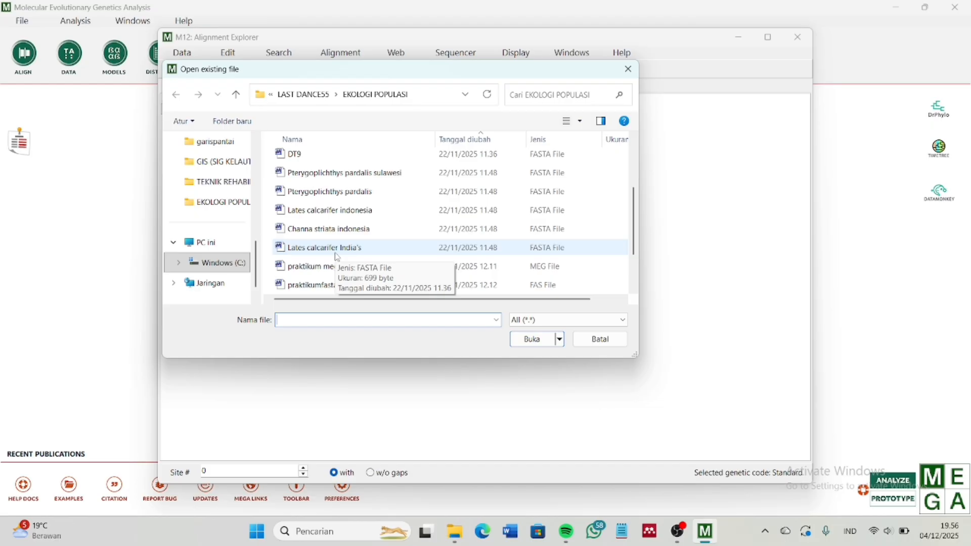
scroll(337, 257, "up", 1)
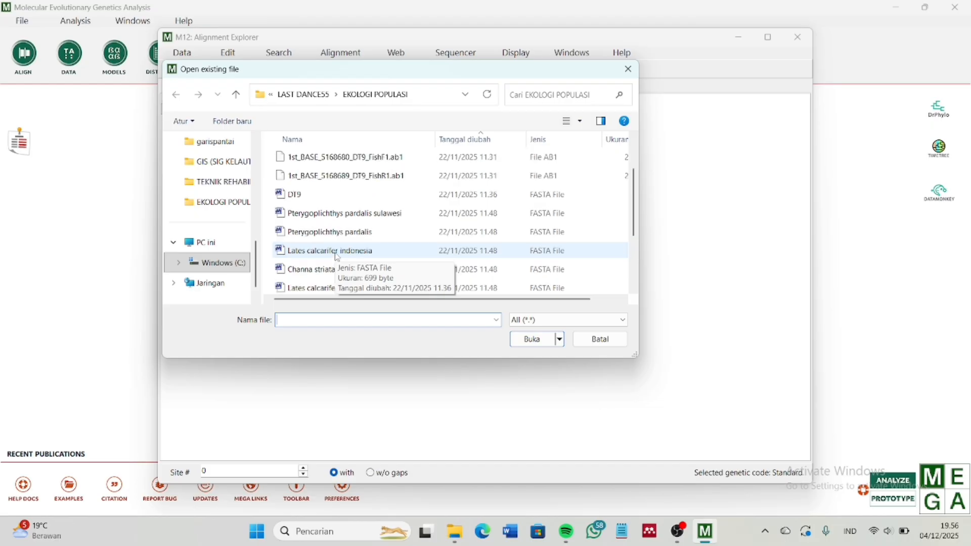
left_click(337, 199)
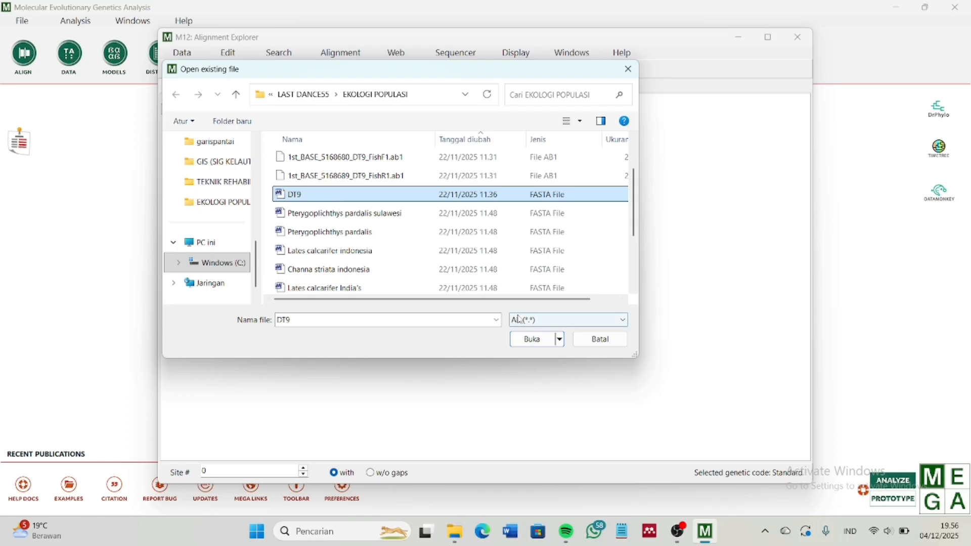
left_click(536, 340)
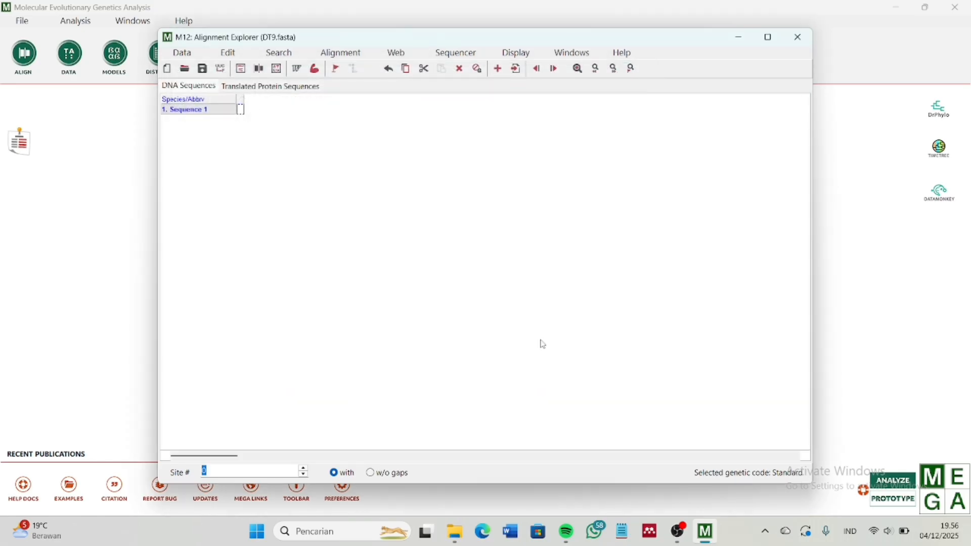
double_click(199, 109)
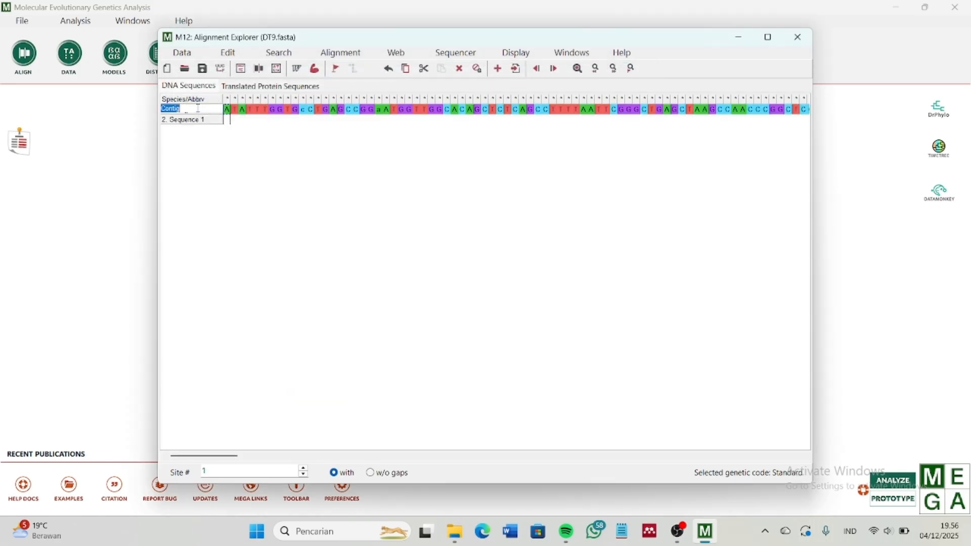
type("Sampel")
left_click(230, 120)
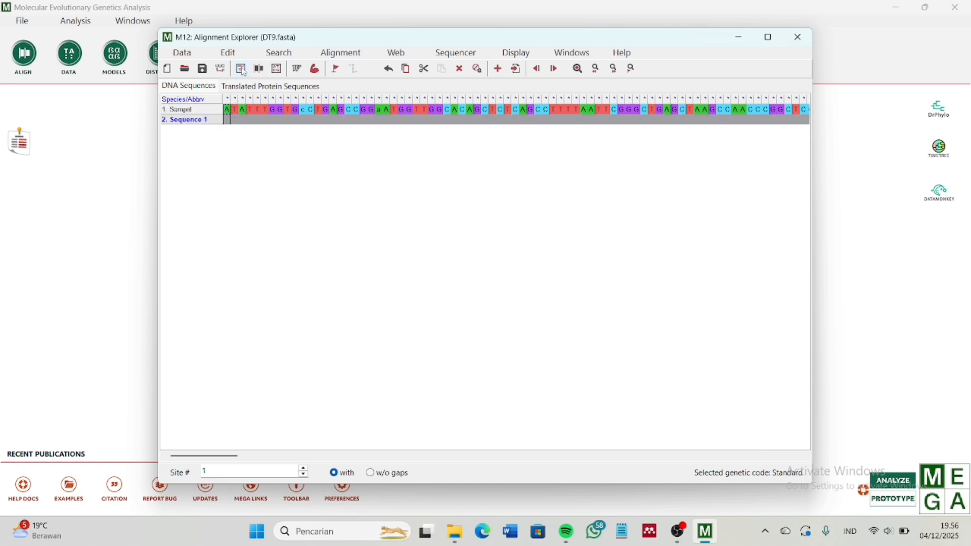
Insert the Pterygoplichthys pardalis sulawesi sequence and rename row PV790592.1 to P. pardalis slws
left_click(230, 53)
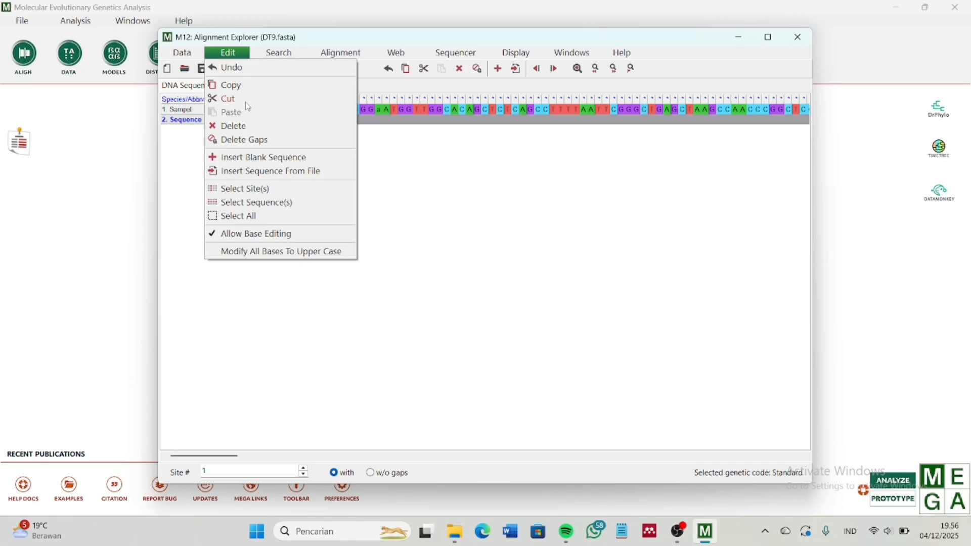
left_click(253, 172)
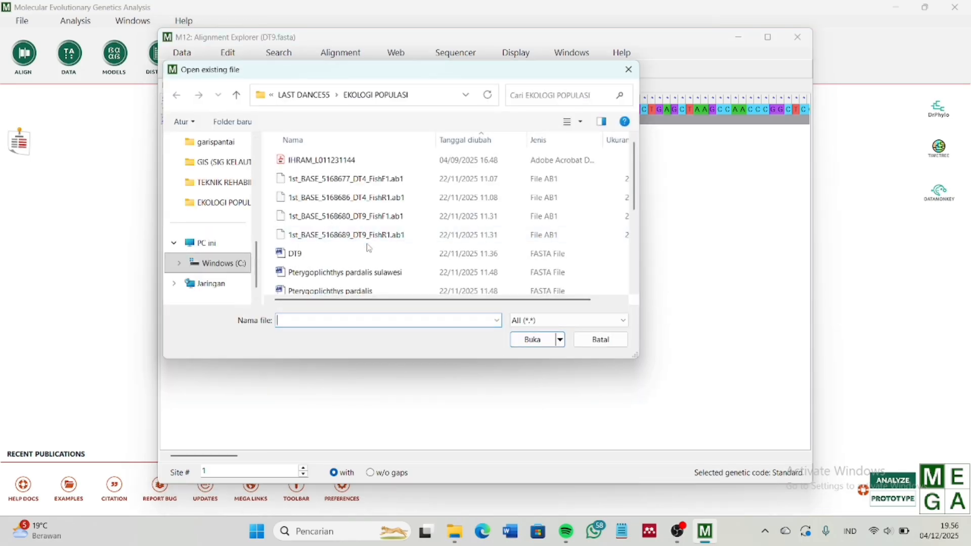
scroll(369, 248, "down", 2)
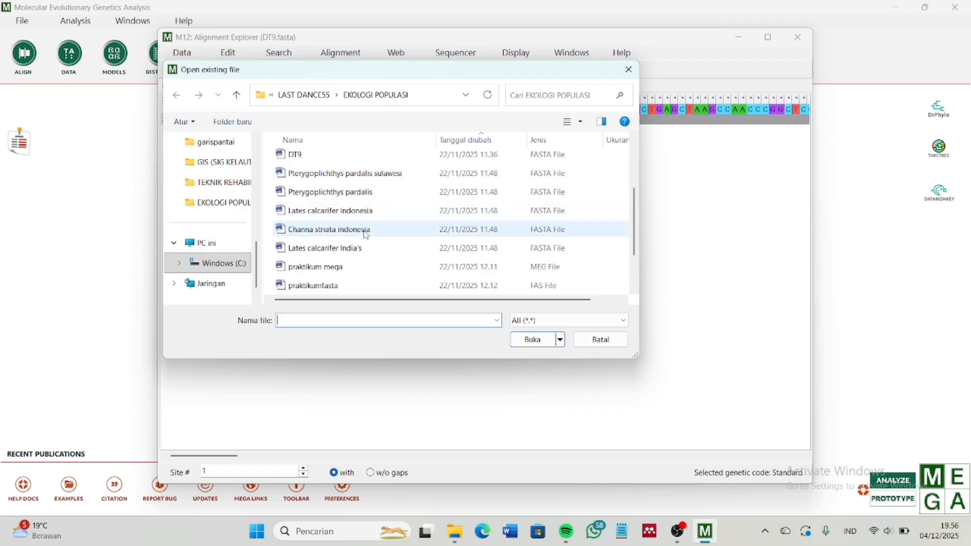
left_click(385, 177)
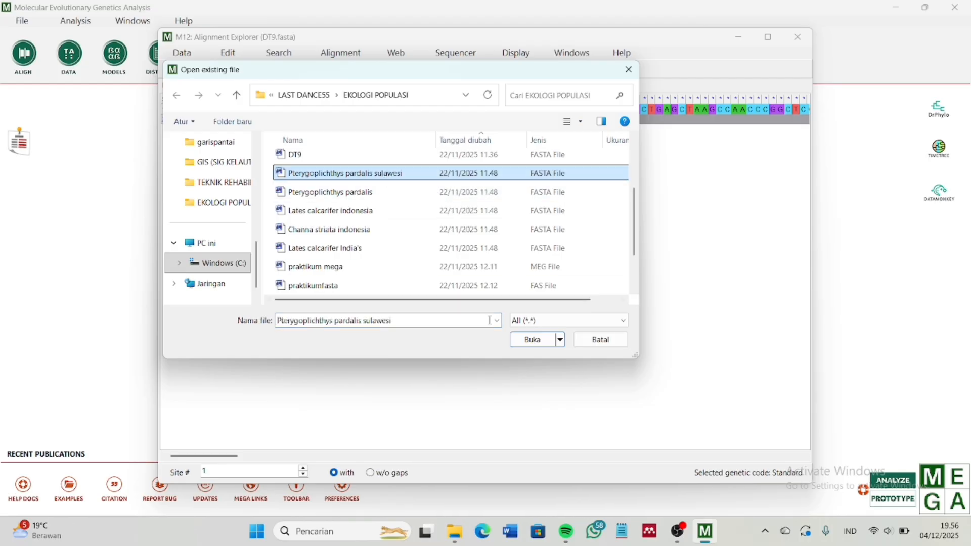
left_click(539, 344)
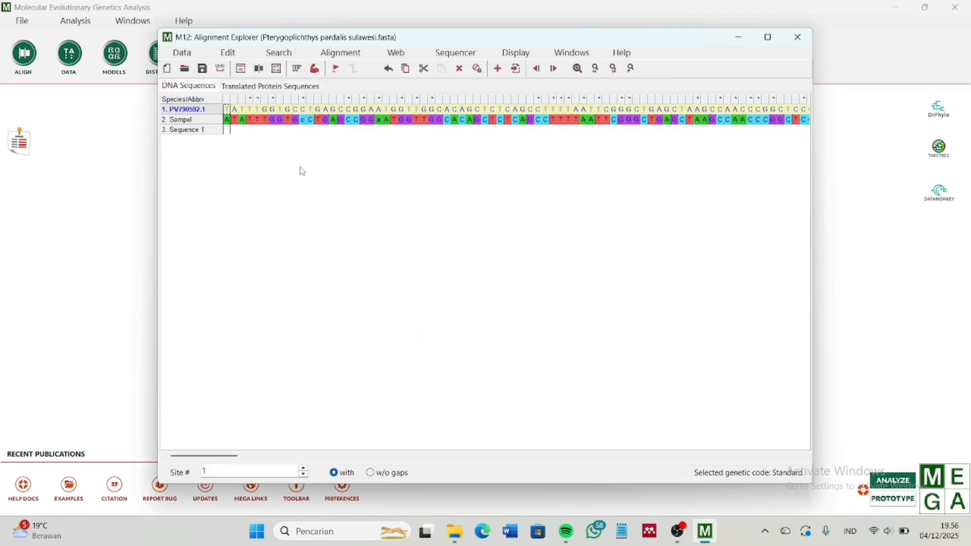
double_click(201, 111)
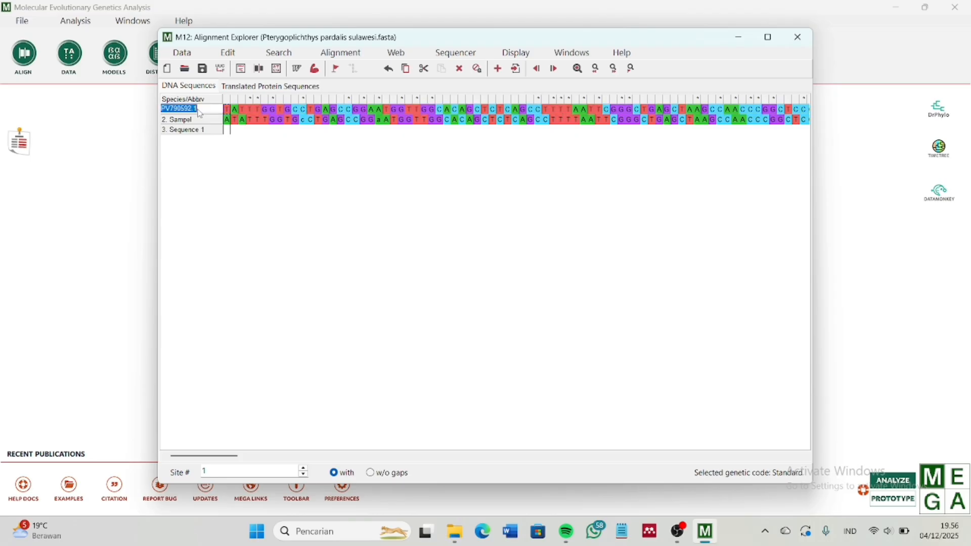
type("P")
type(". Parda")
type("dal")
type("is slws")
left_click(209, 132)
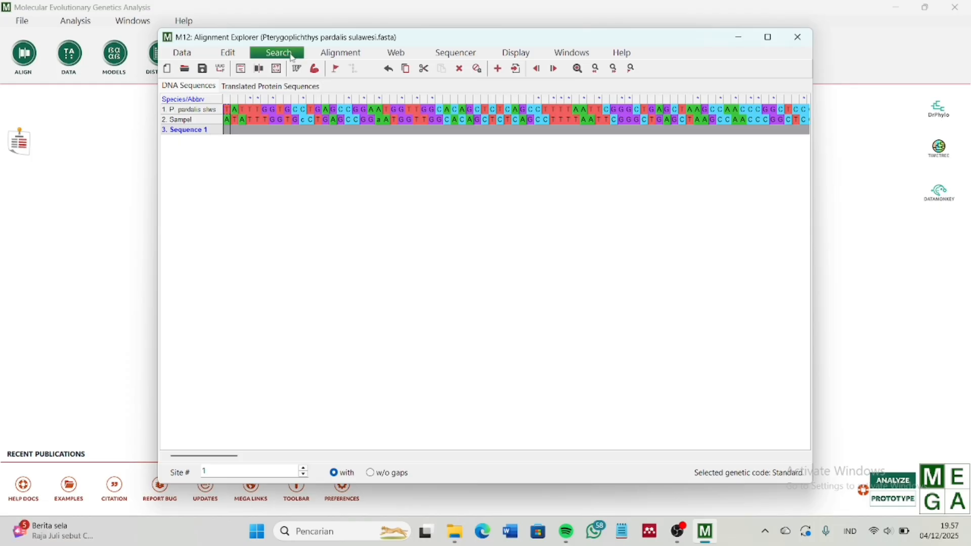
Insert the Lates calcarifer indonesia sequence, rename MT983845.1 to L. calcarifer indo, and reopen the file picker
left_click(235, 54)
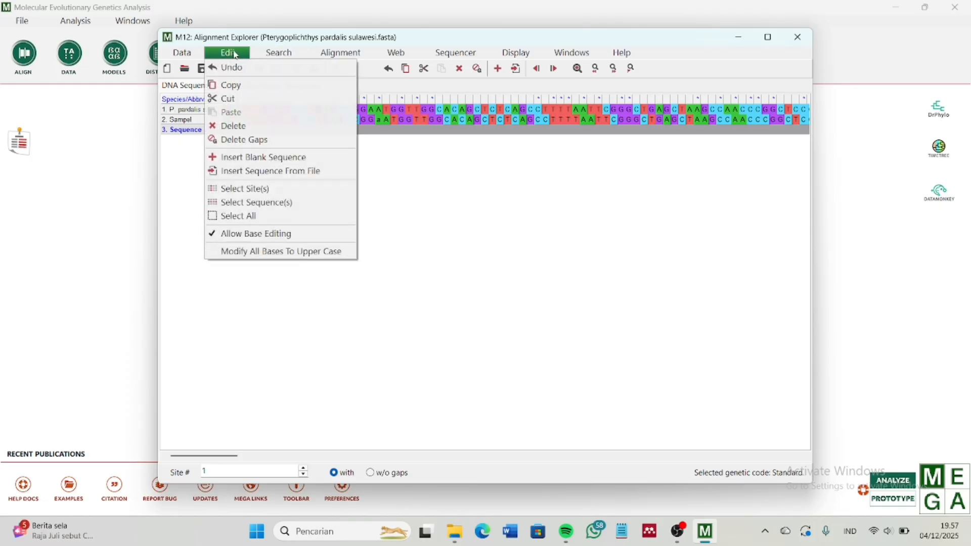
left_click(255, 172)
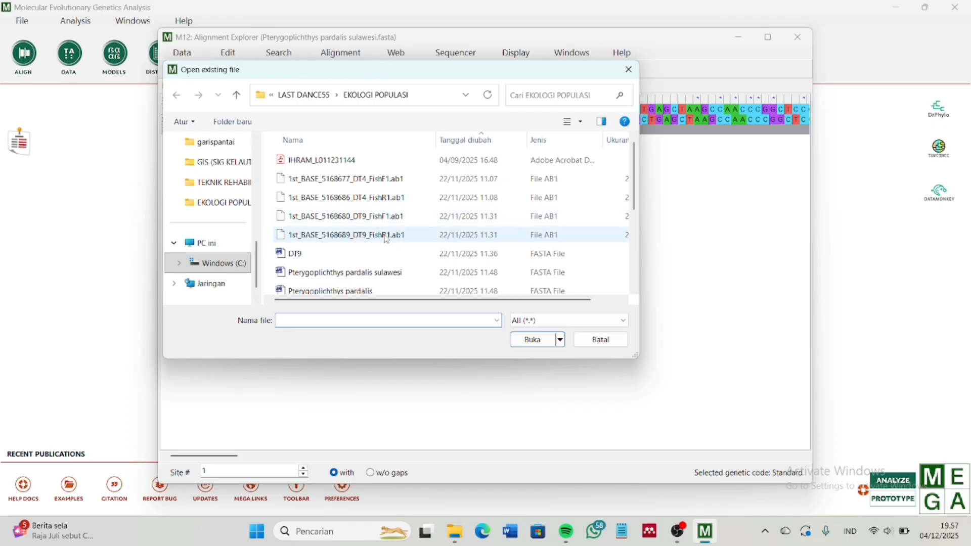
scroll(386, 241, "down", 2)
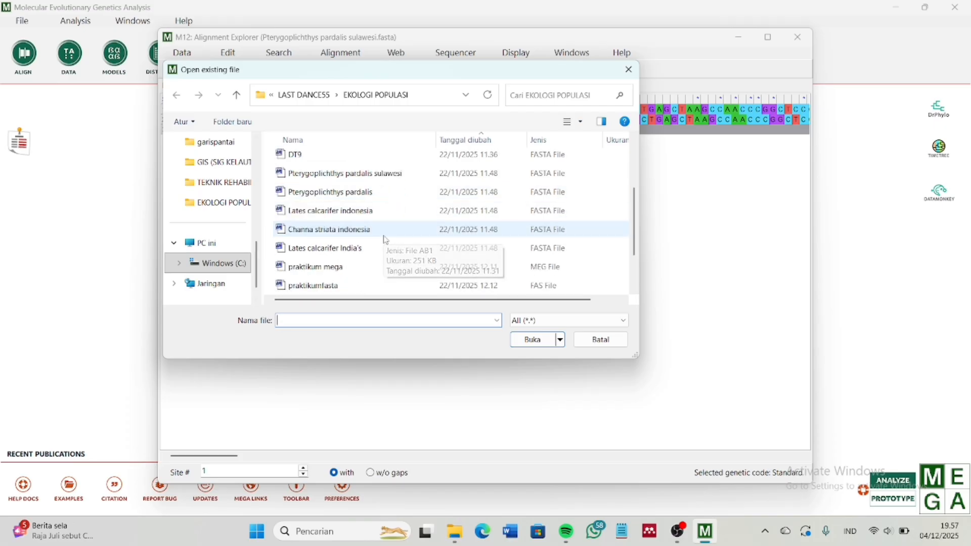
left_click(366, 211)
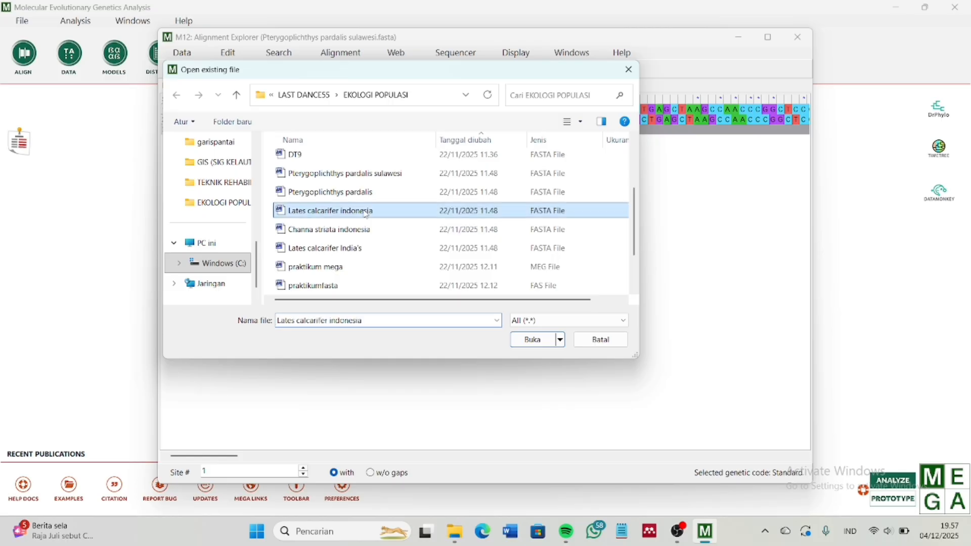
left_click(551, 341)
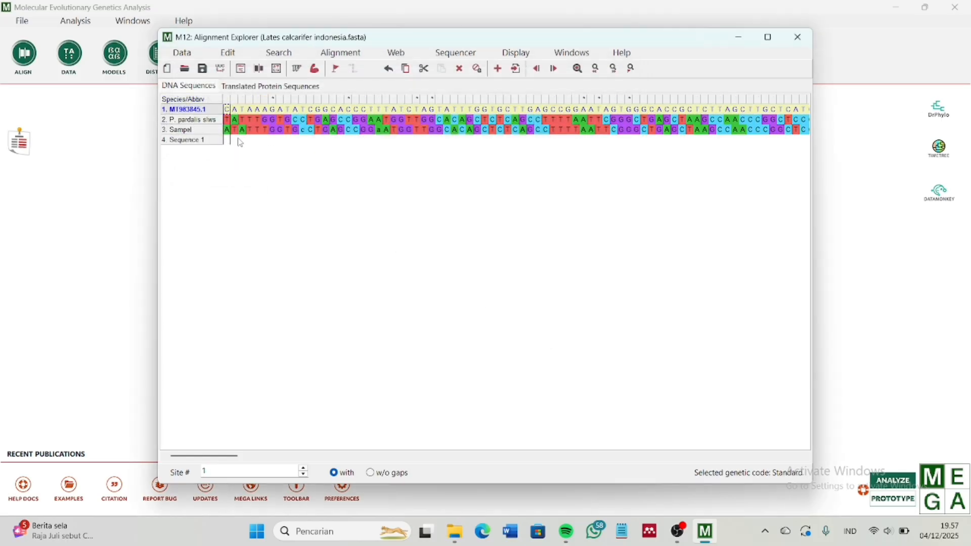
double_click(206, 111)
key("BackSpace")
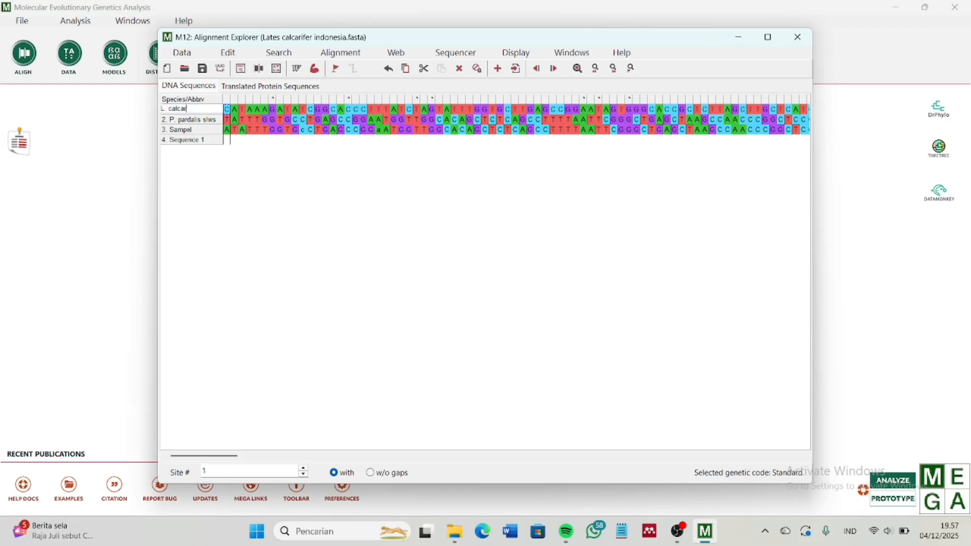
type("L. calcarifer indo")
left_click(209, 141)
left_click(228, 53)
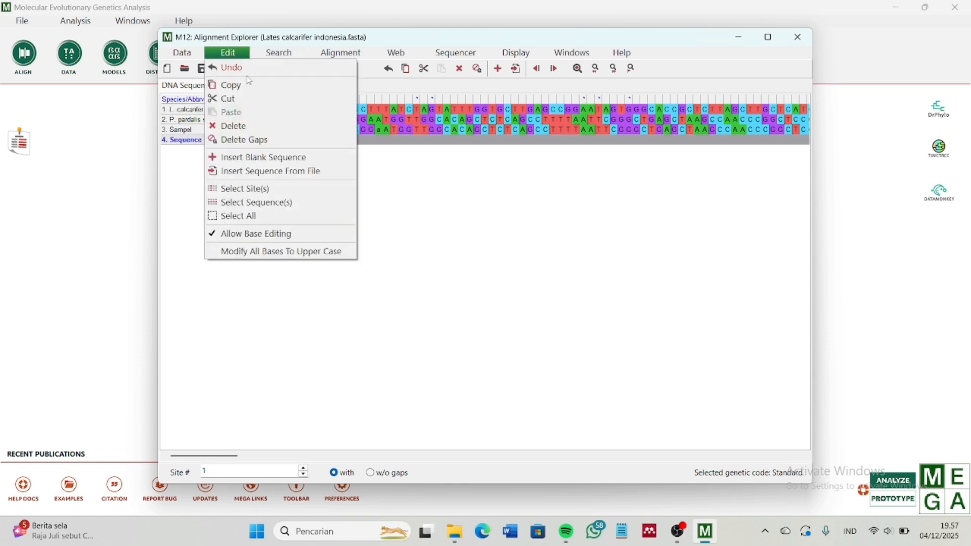
left_click(262, 171)
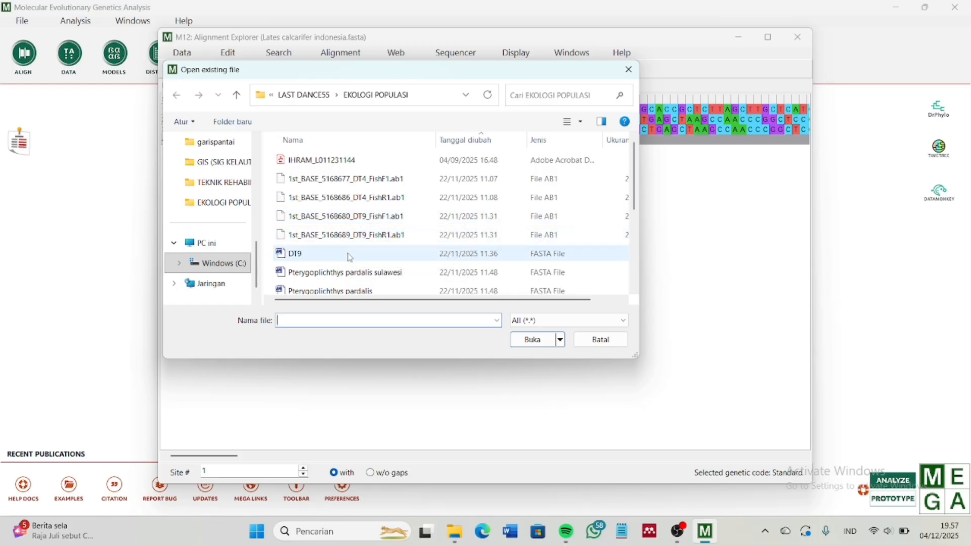
Load the Lates calcarifer India's sequence and rename its row to L. calcarifer india
scroll(353, 247, "down", 2)
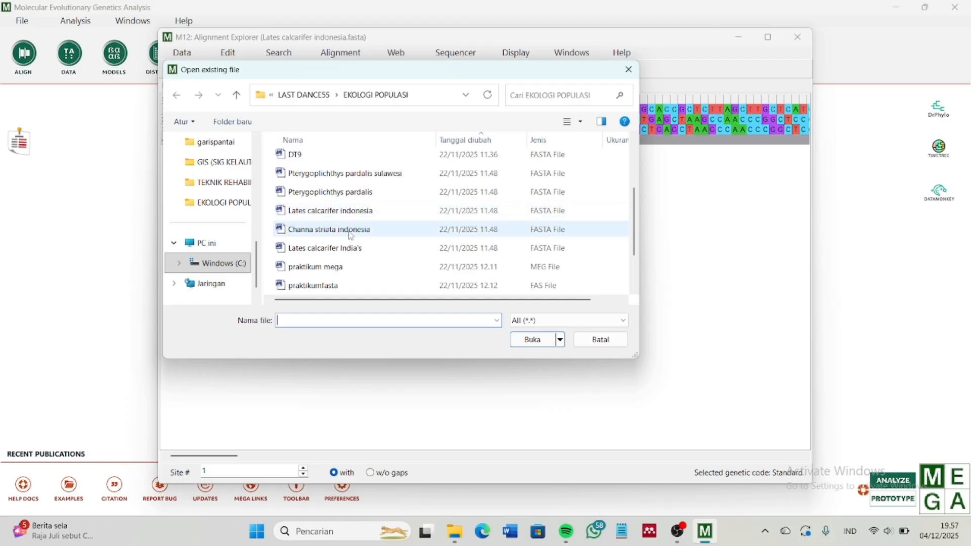
left_click(349, 249)
left_click(553, 341)
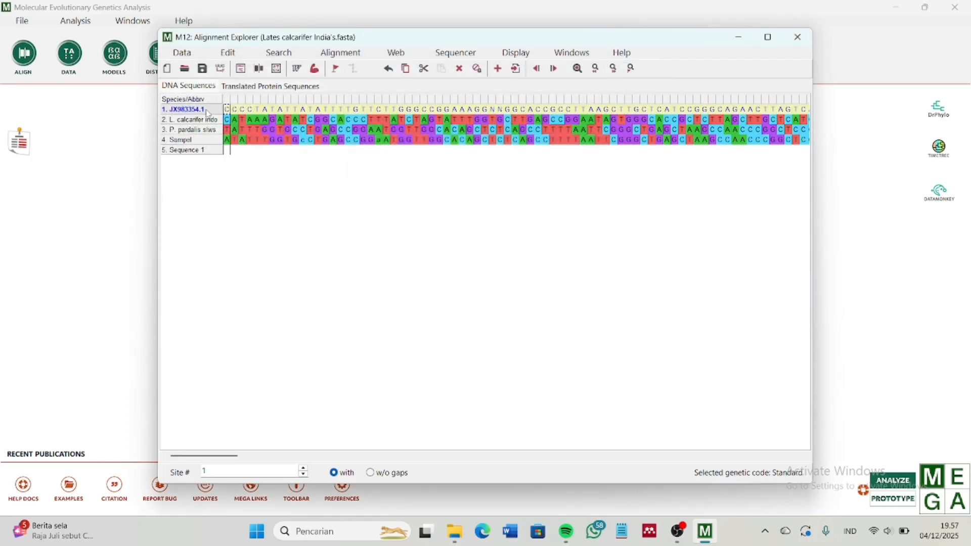
double_click(207, 109)
type("L")
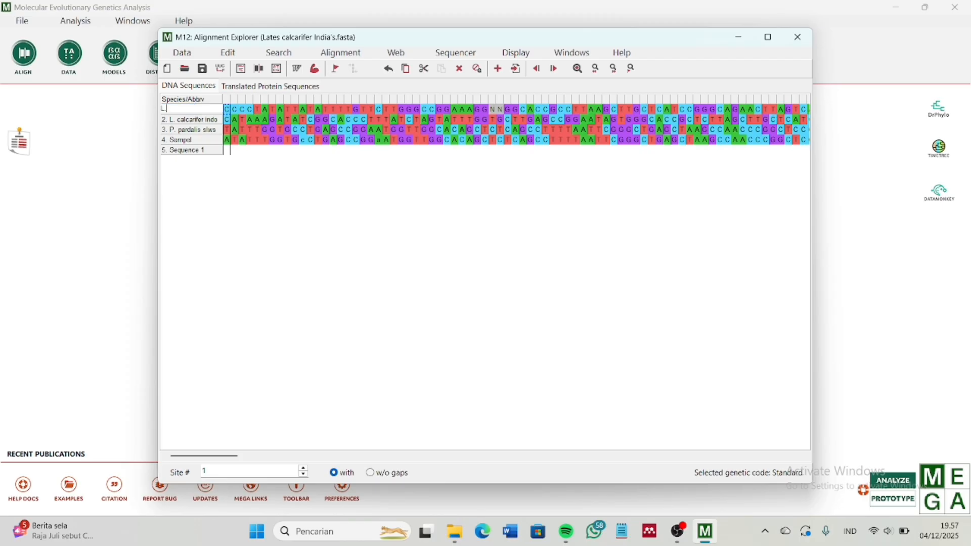
type(". calcarifer india")
left_click(217, 131)
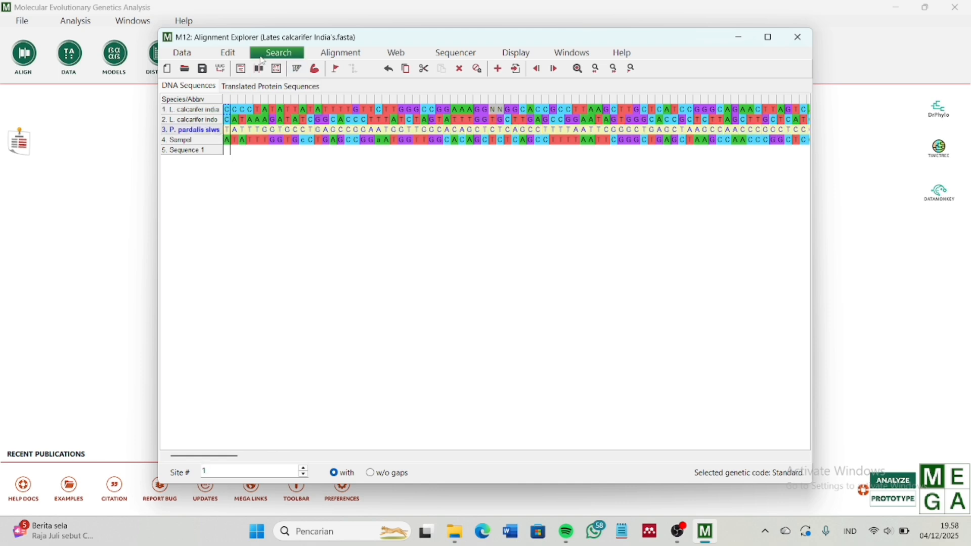
left_click(229, 53)
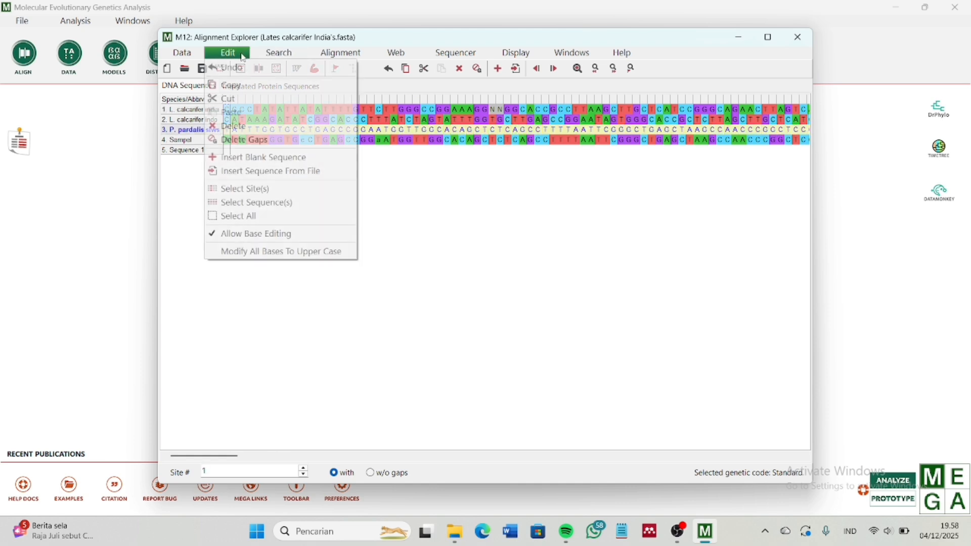
Insert the Channa striata indonesia sequence from file into the alignment
left_click(254, 172)
scroll(356, 209, "down", 5)
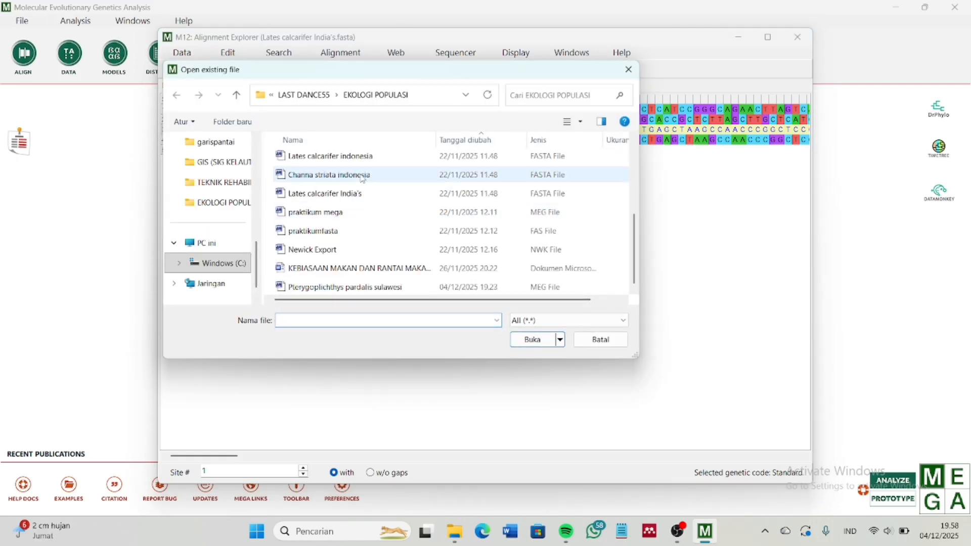
left_click(363, 177)
left_click(539, 343)
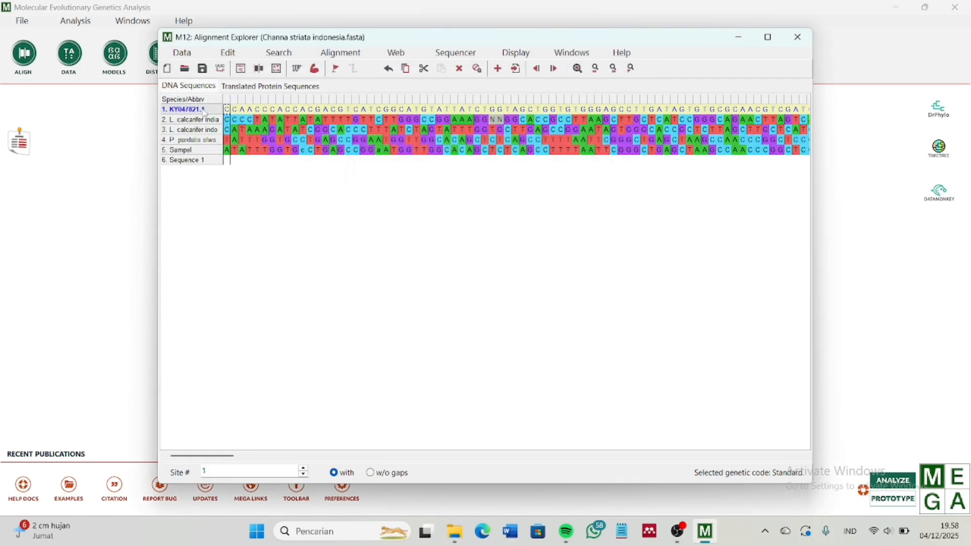
Rename the new first sequence to 'channa striata'
double_click(205, 111)
type("channa striata")
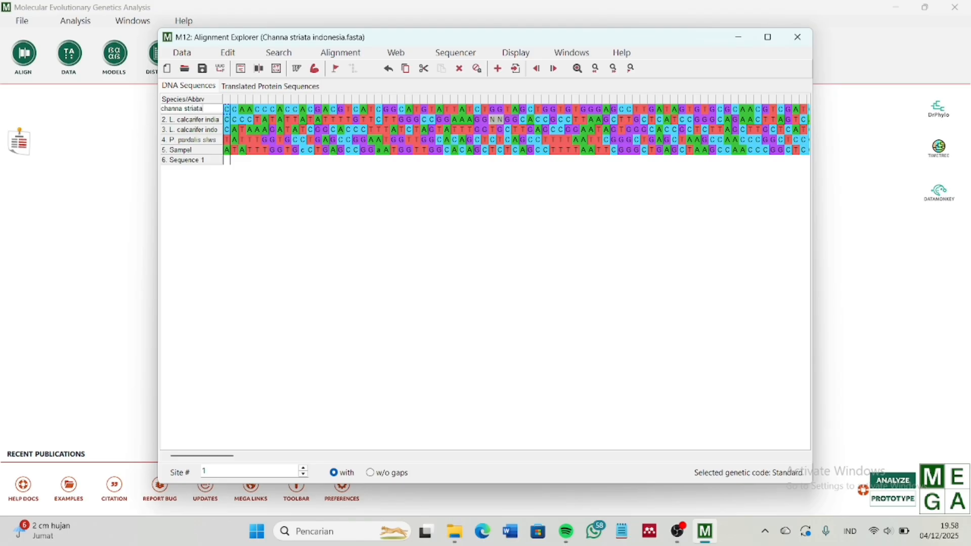
key("Return")
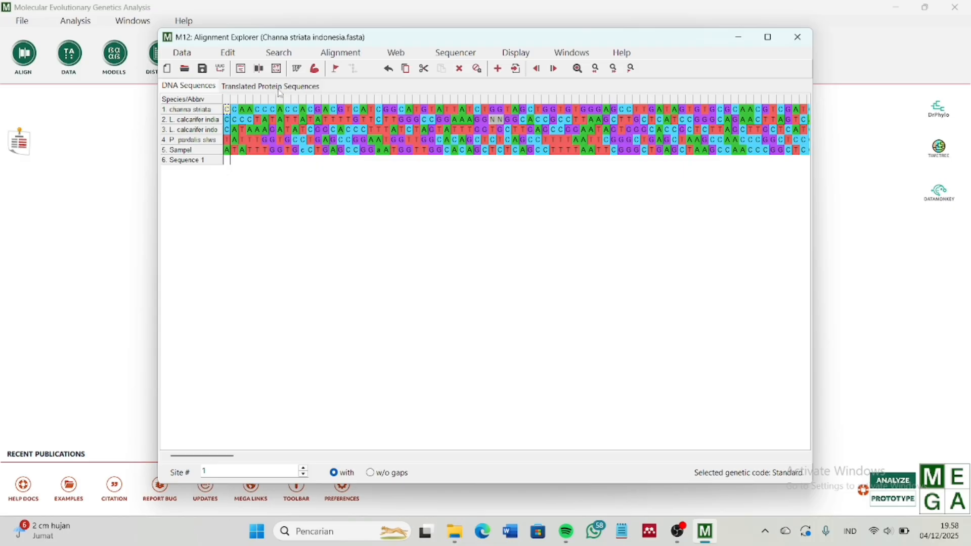
Align all five fish sequences with MUSCLE using the default settings
left_click(354, 54)
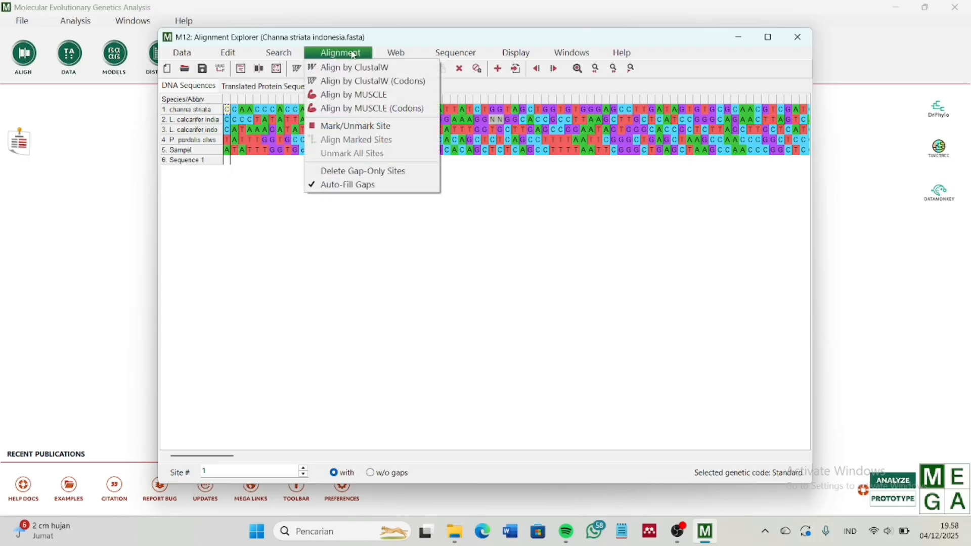
left_click(361, 96)
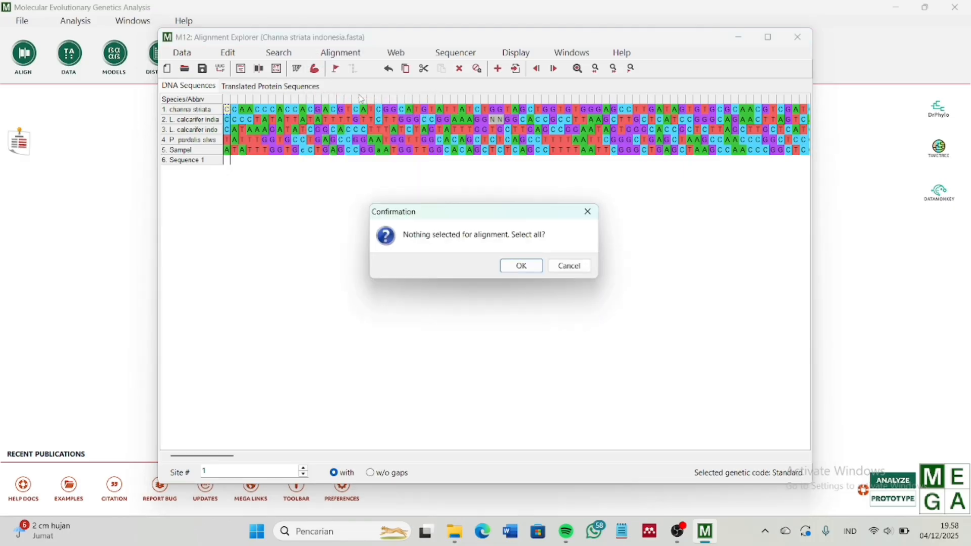
left_click(523, 266)
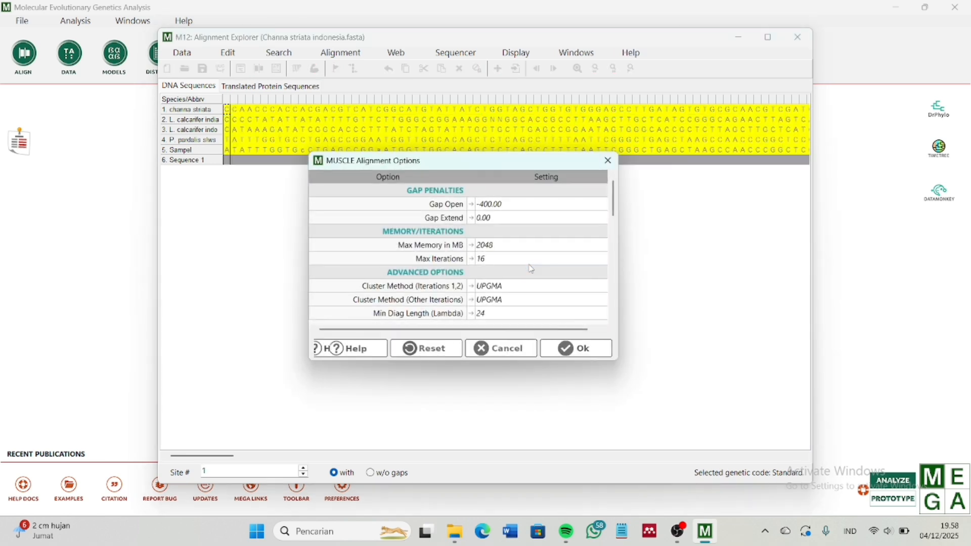
left_click(578, 349)
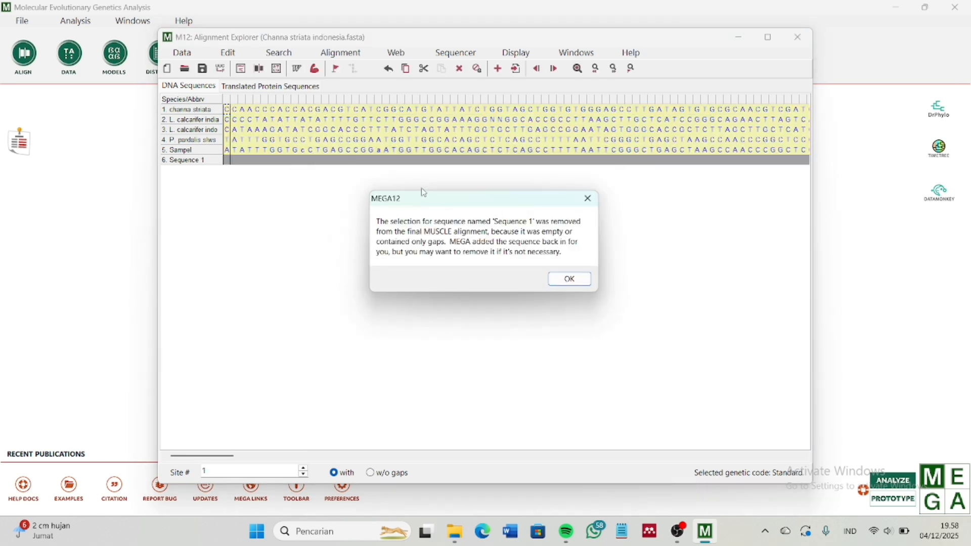
left_click(572, 281)
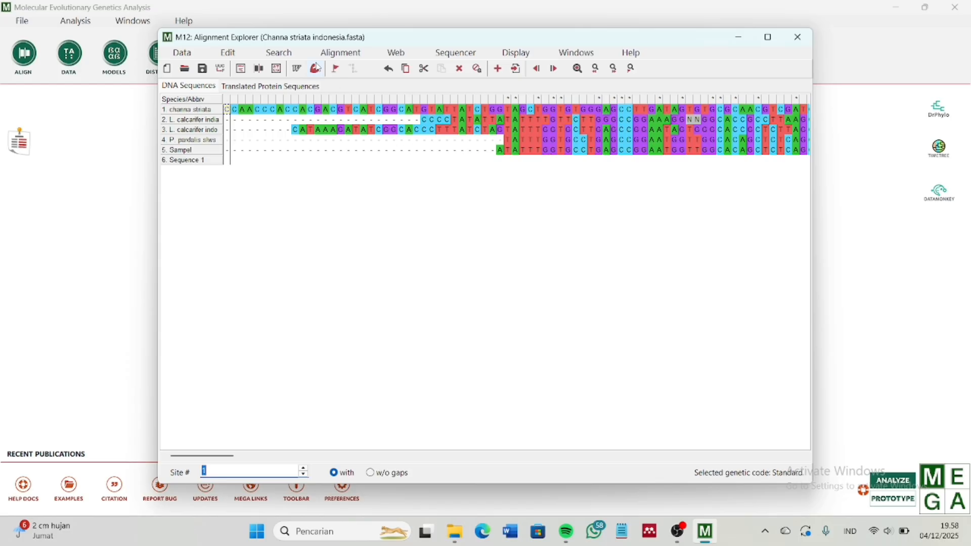
Export the aligned sequences from the Data menu in MEGA format
left_click(187, 53)
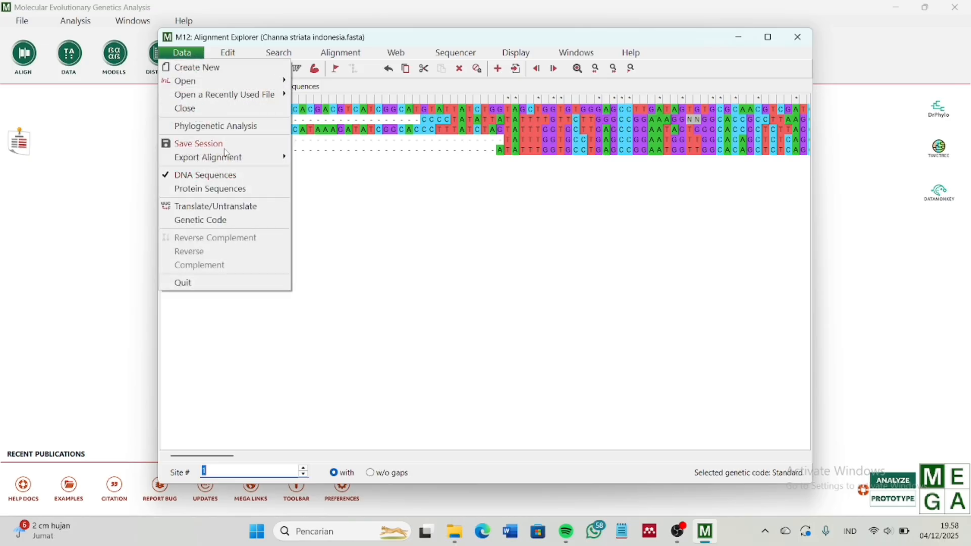
mouse_move(246, 161)
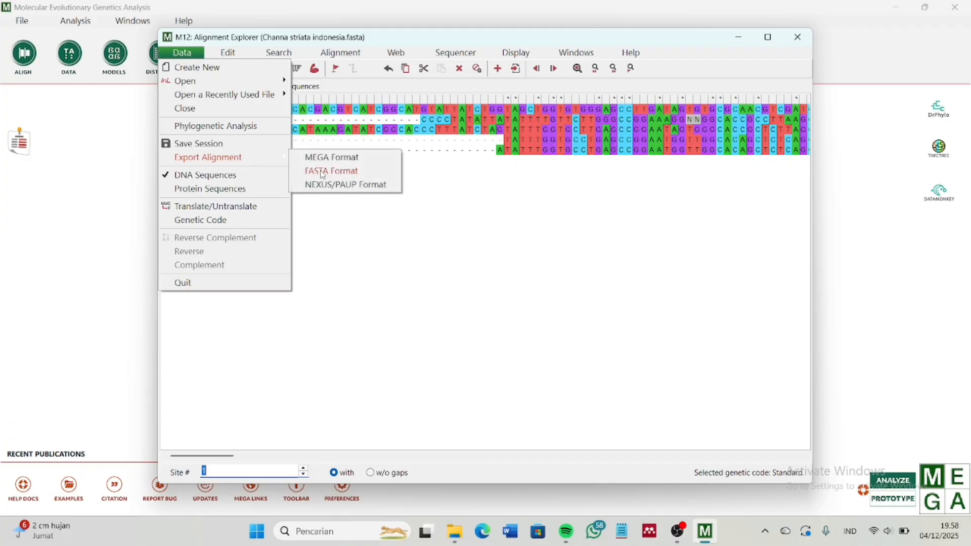
left_click(349, 160)
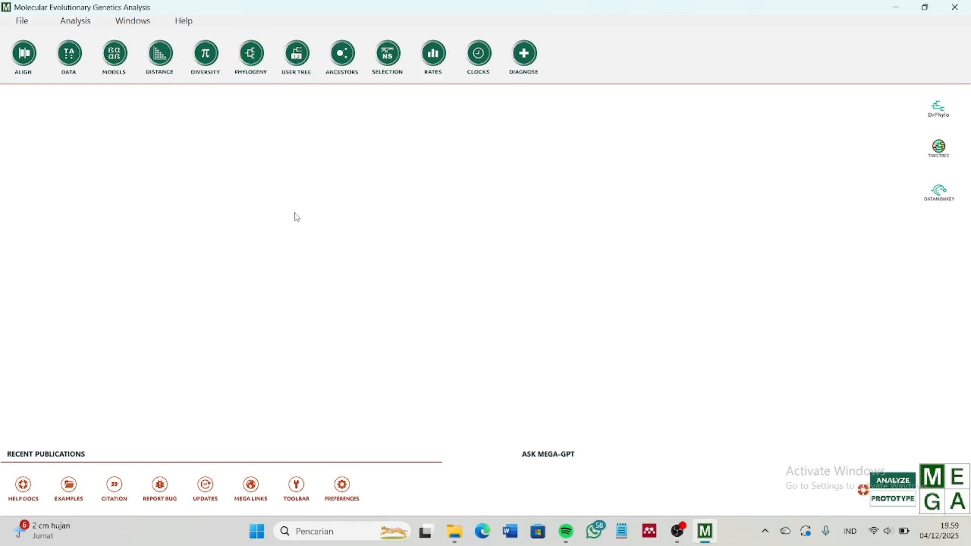
Build a Maximum Likelihood tree from the praktikum mega file with the default analysis settings
left_click(256, 69)
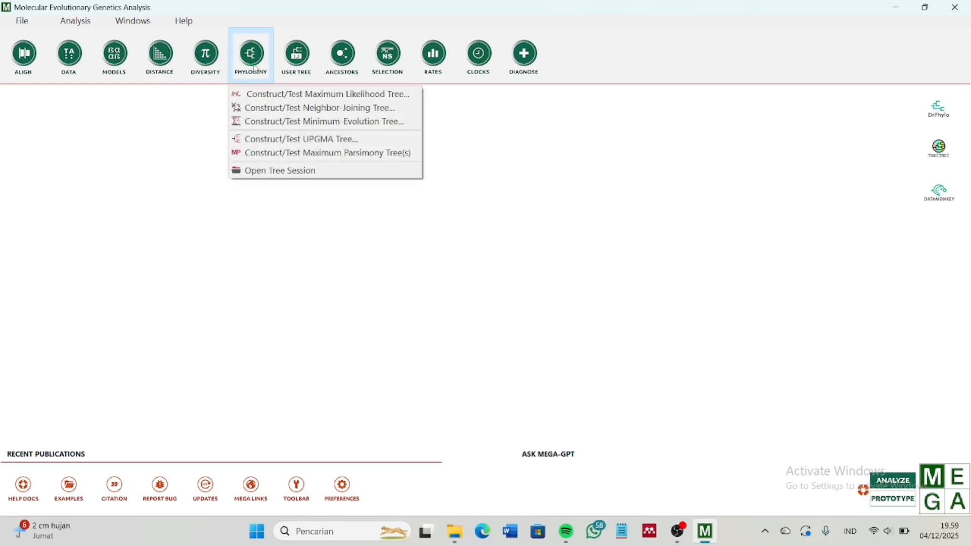
left_click(269, 95)
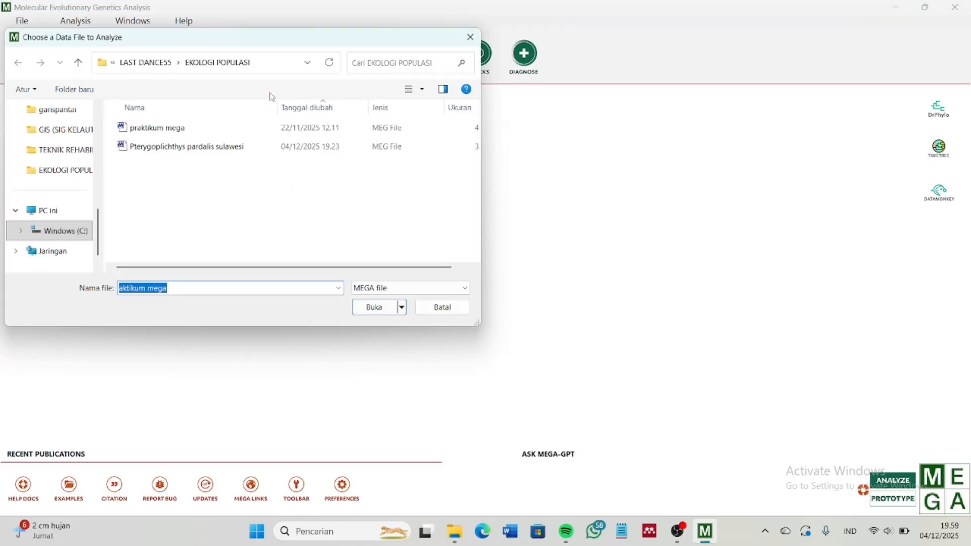
left_click(205, 201)
left_click(202, 126)
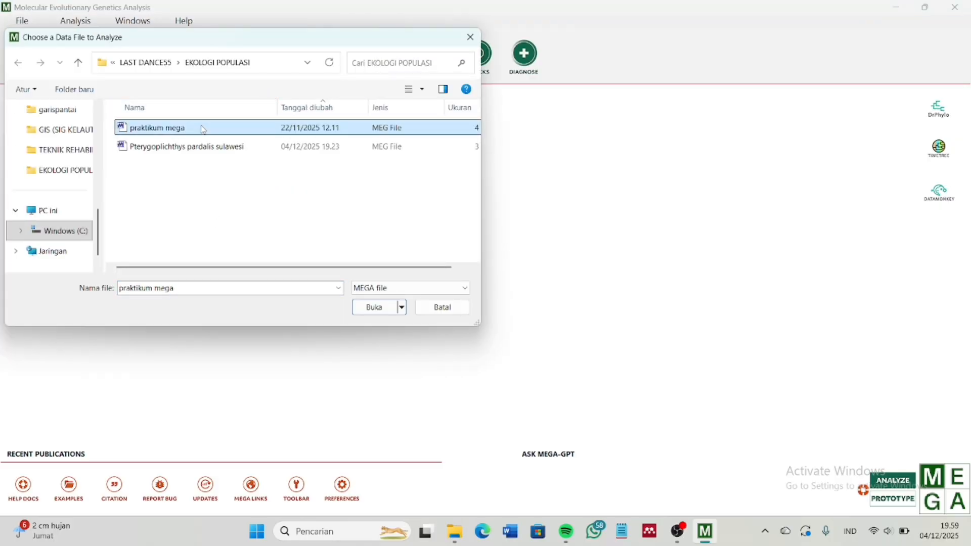
left_click(391, 309)
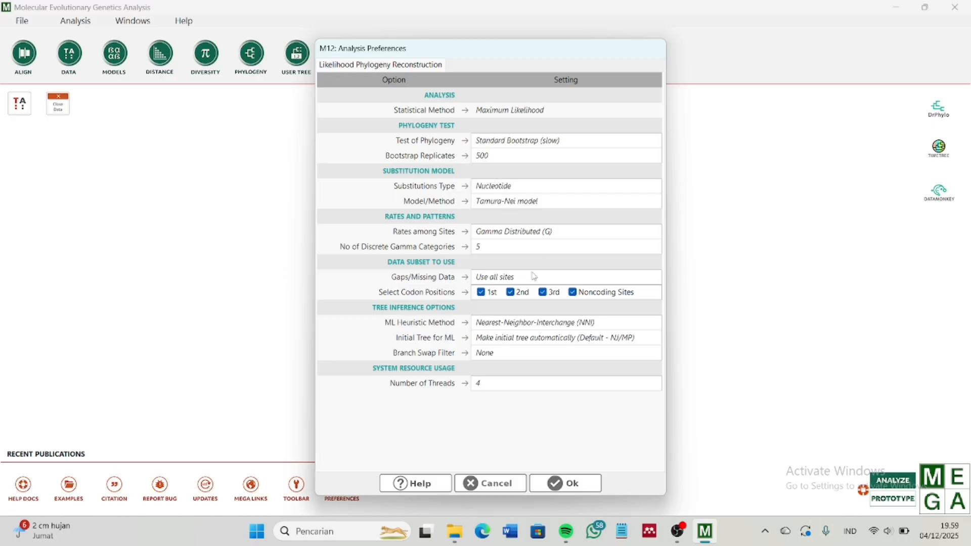
left_click(566, 484)
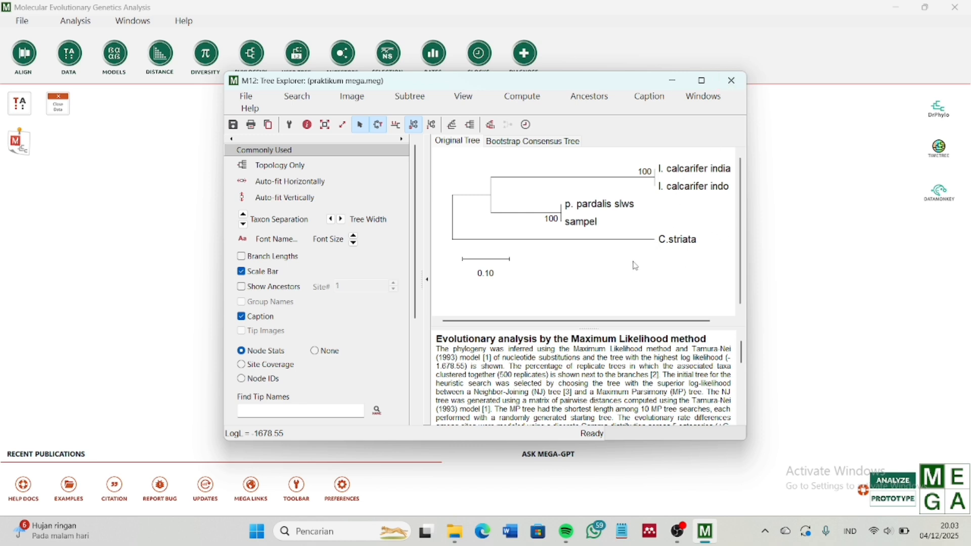
Open Edge and go to the iTOL 'Upload a new tree' page
left_click(484, 532)
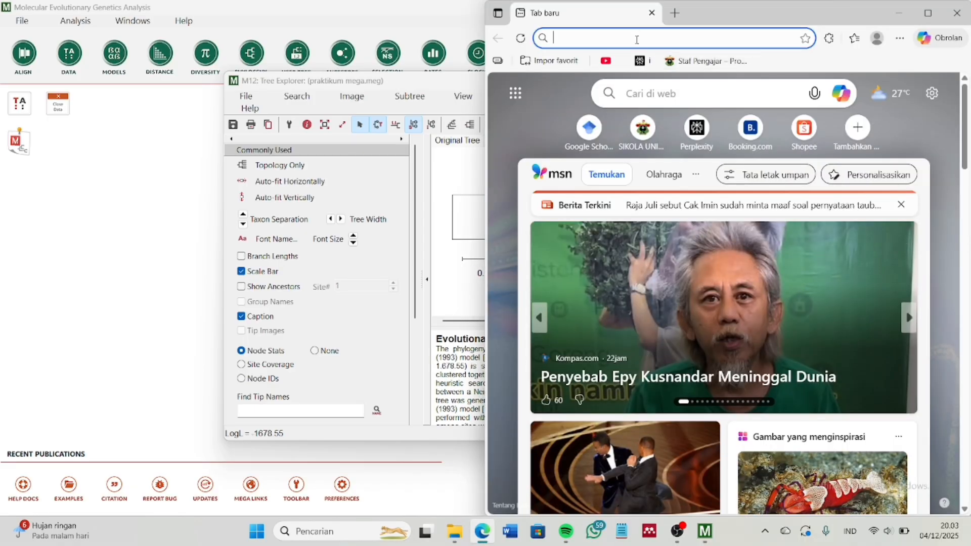
type("it")
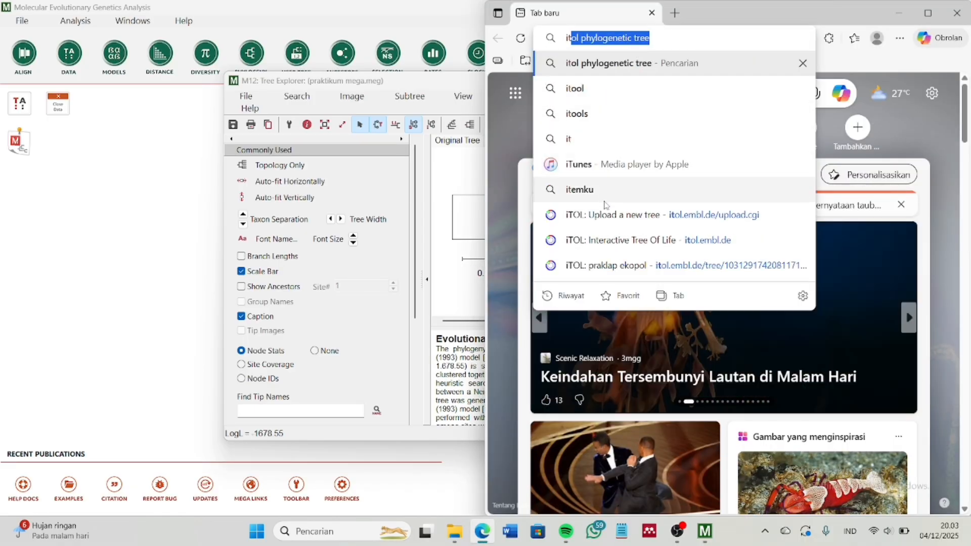
left_click(607, 215)
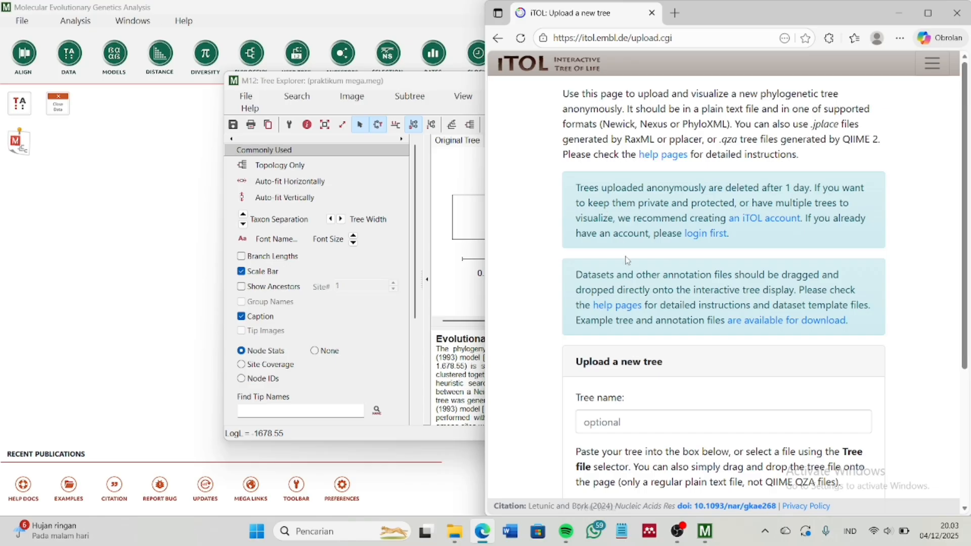
Enter 'Ekopol try' as the tree name on the upload form
scroll(628, 259, "down", 4)
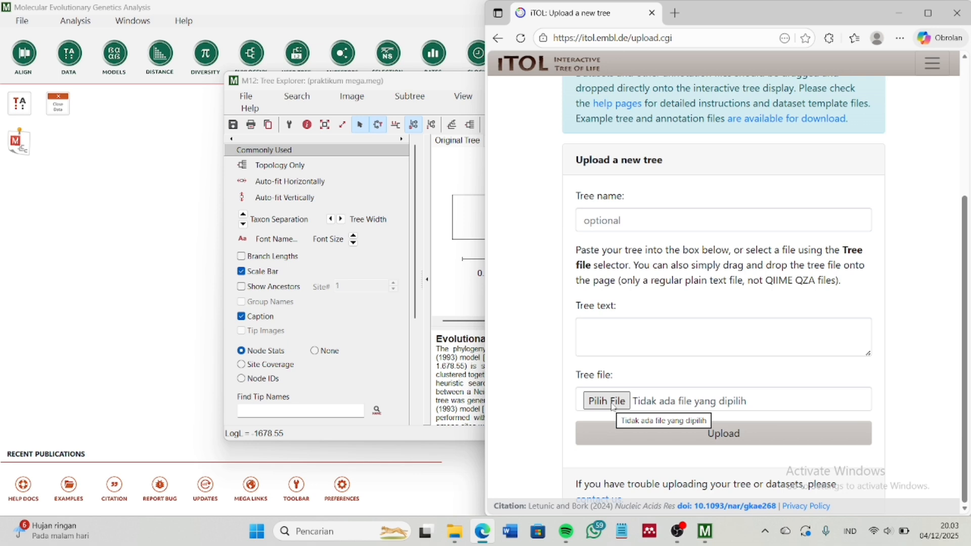
left_click(623, 232)
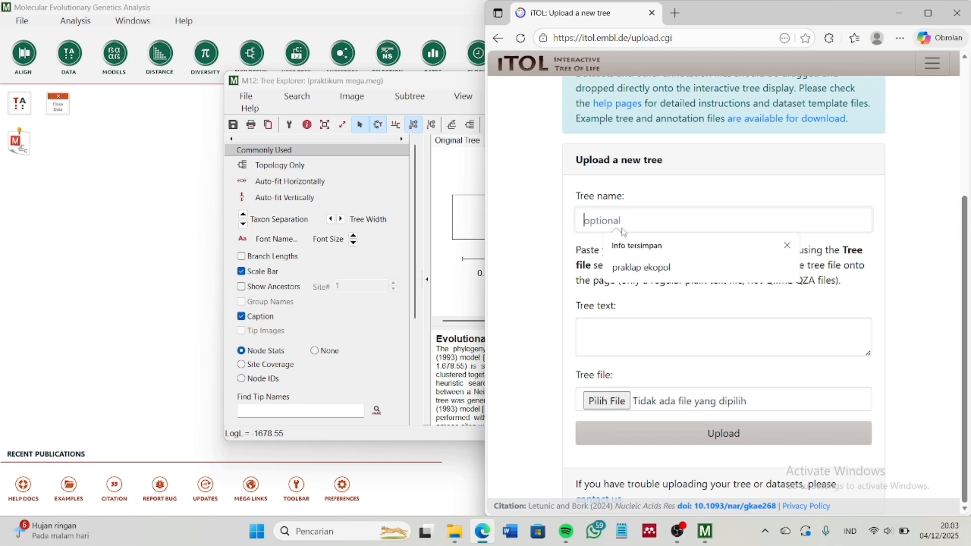
type("Eko")
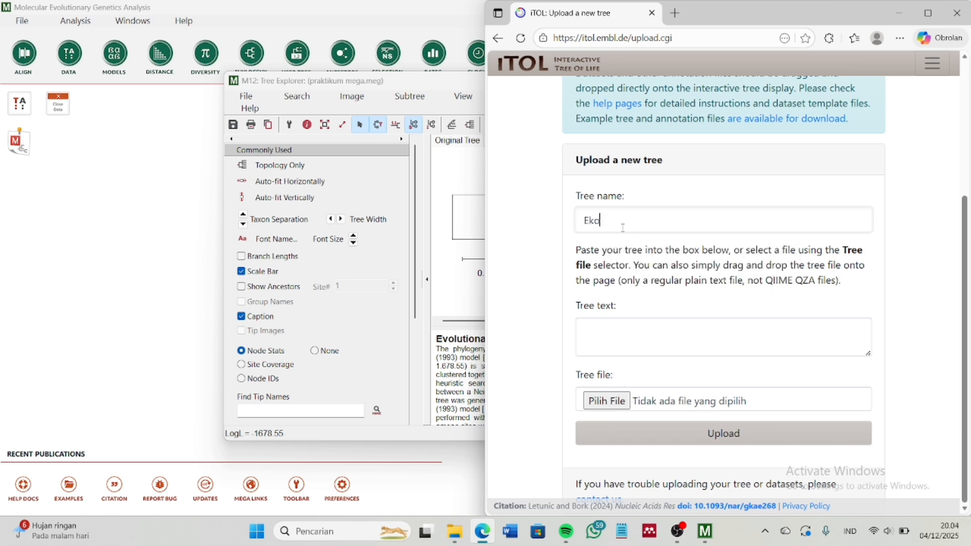
type("pol try")
Upload Newick Export.nwk as the tree file and maximize the browser window
left_click(598, 405)
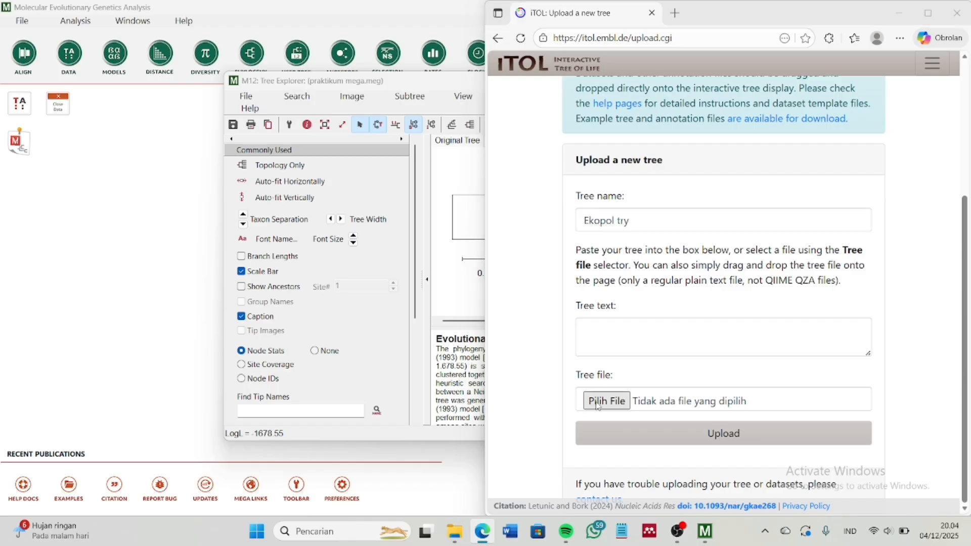
scroll(687, 184, "down", 1)
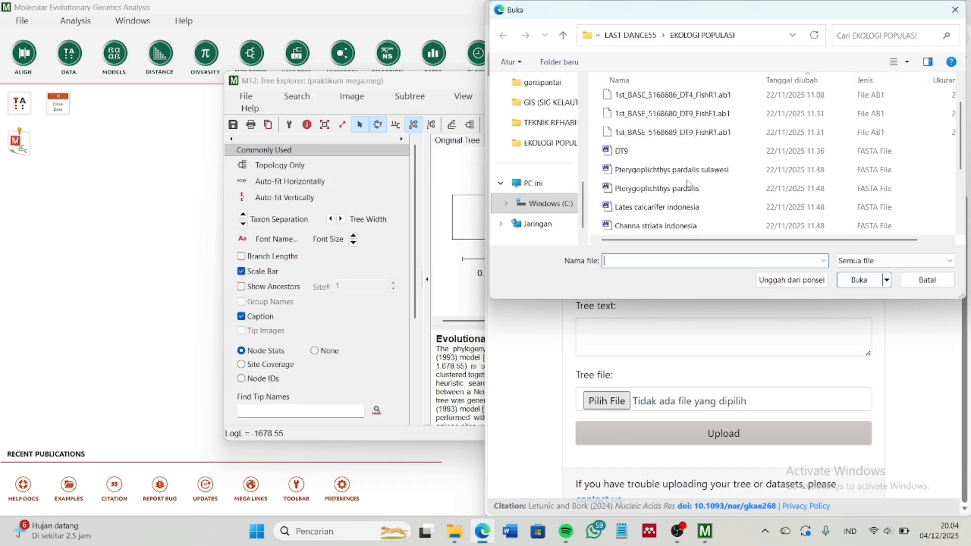
scroll(688, 185, "down", 2)
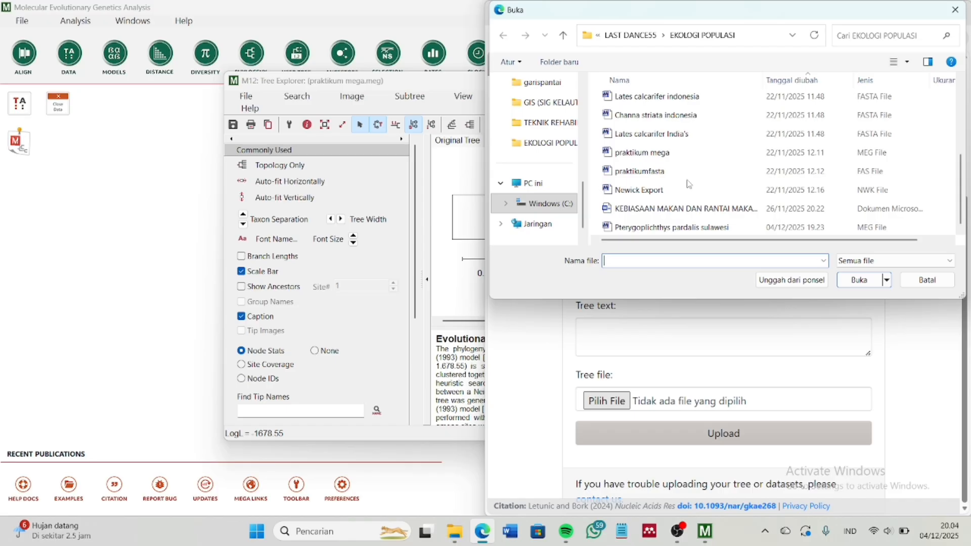
left_click(689, 188)
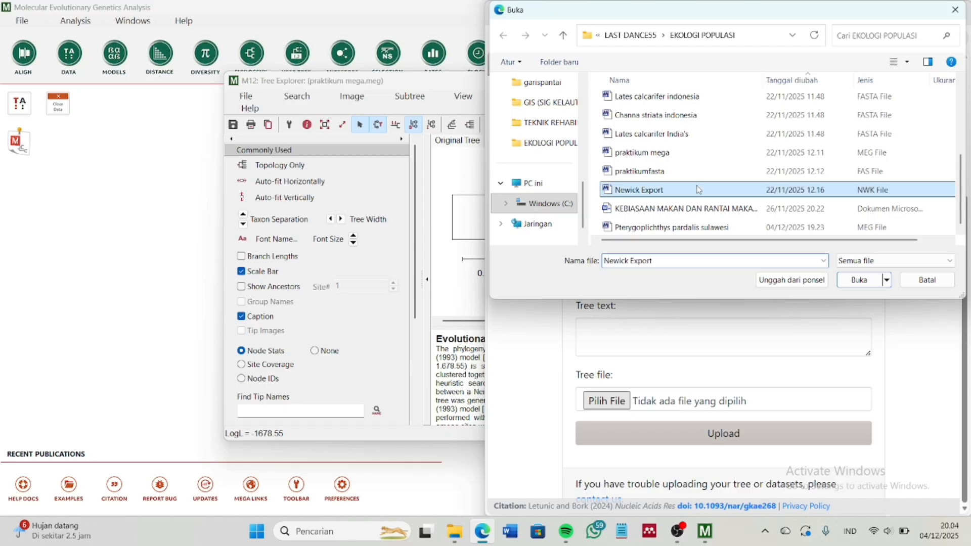
left_click(870, 286)
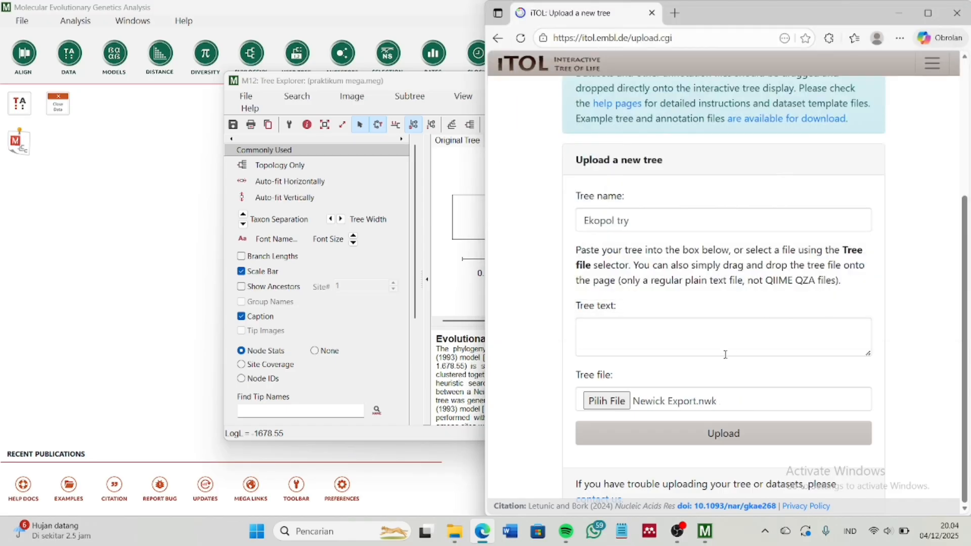
left_click(710, 444)
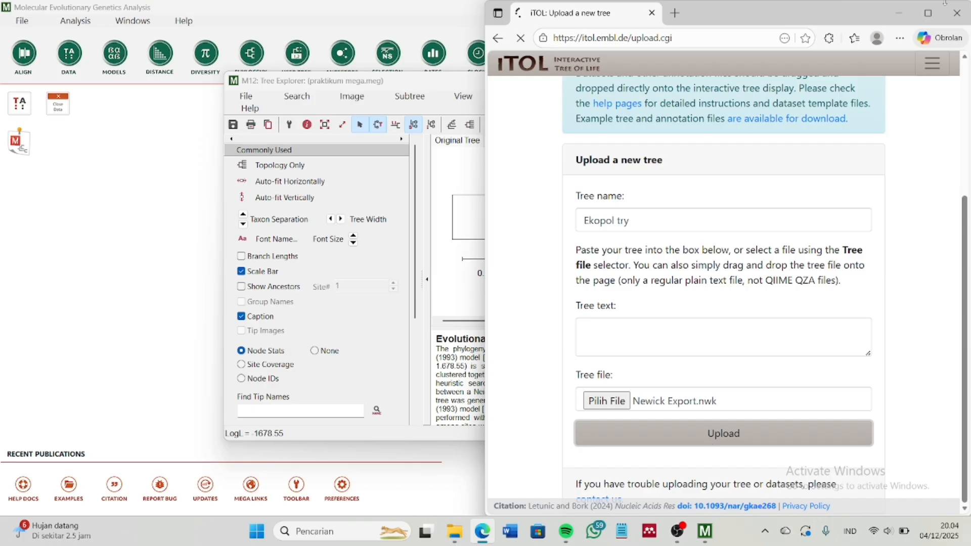
left_click(931, 14)
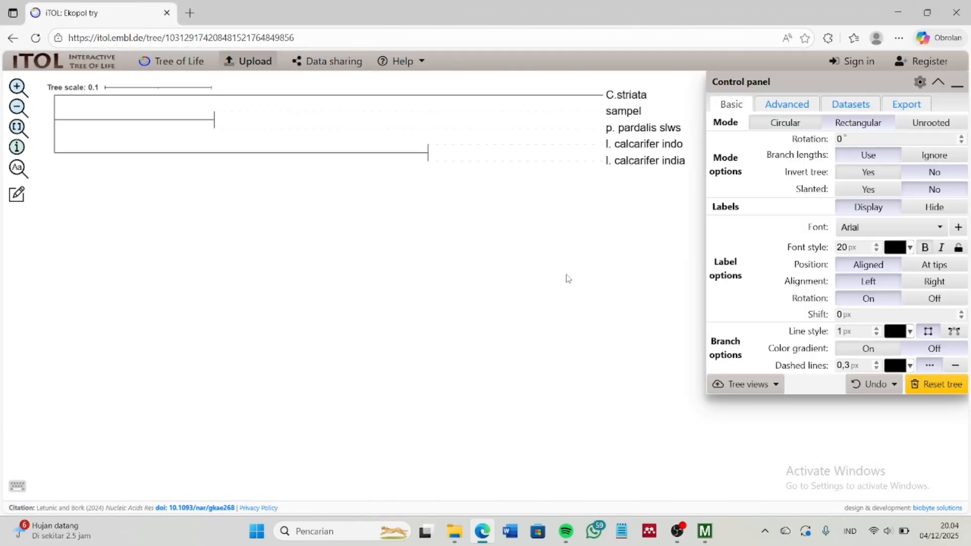
Switch the tree to circular layout and reposition it on the canvas
mouse_move(404, 162)
left_mouse_down()
mouse_move(423, 265)
mouse_move(391, 322)
left_mouse_up()
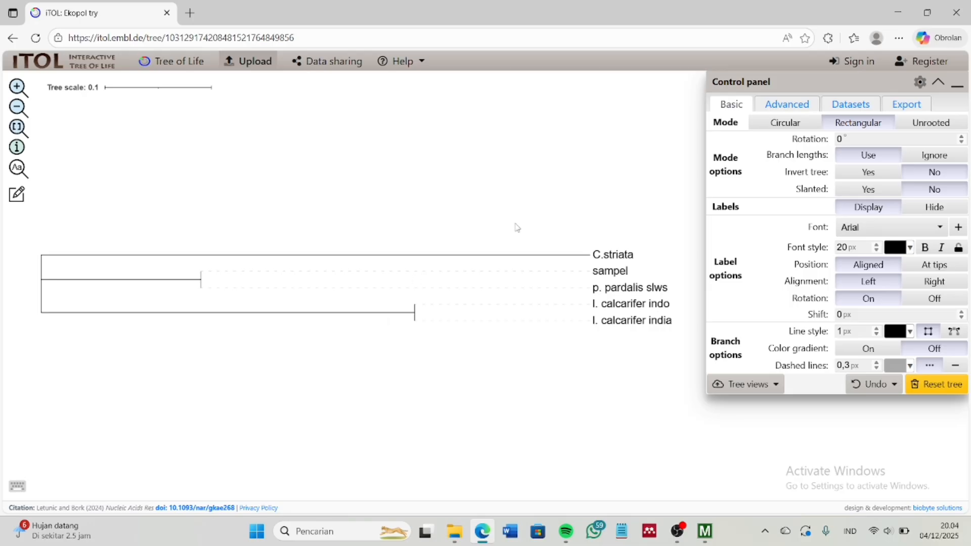
left_click(783, 127)
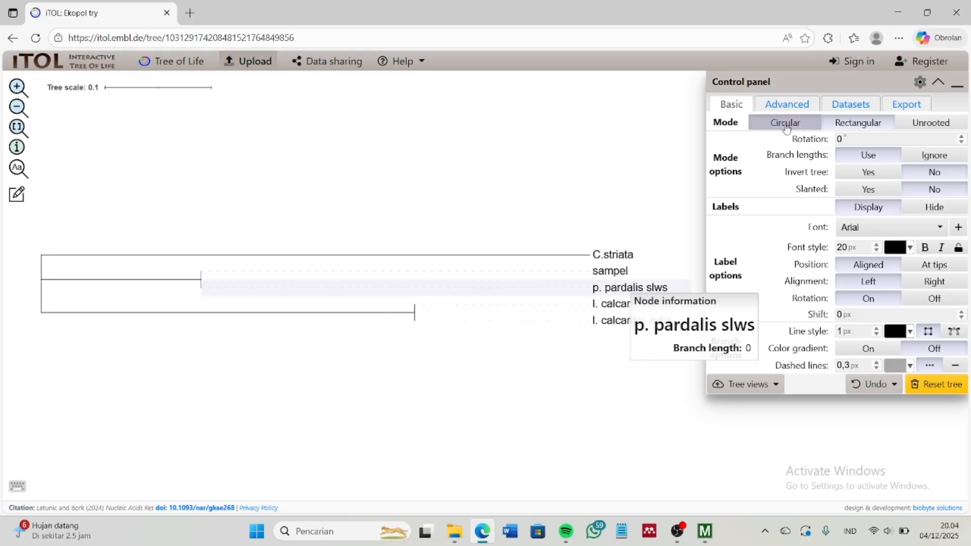
left_click_drag(483, 313, 398, 317)
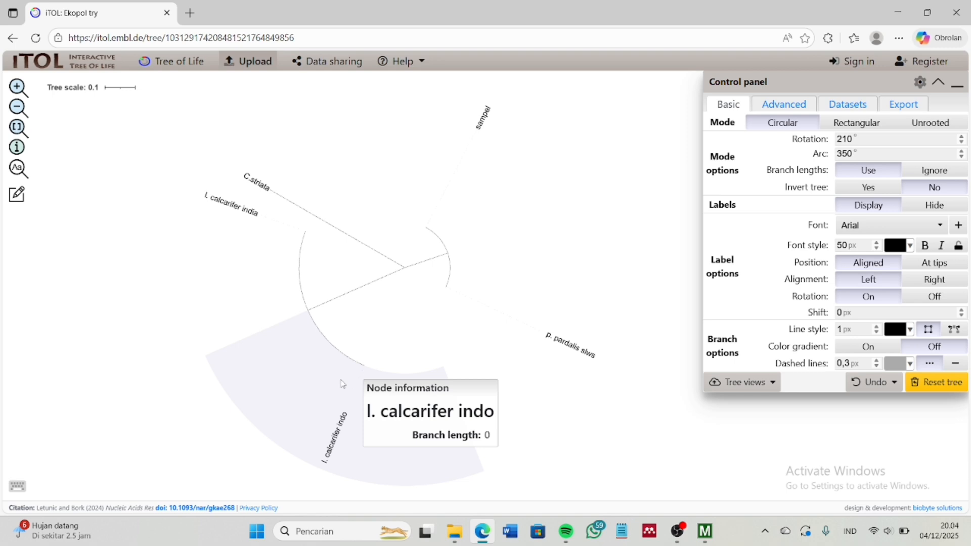
left_click(342, 431)
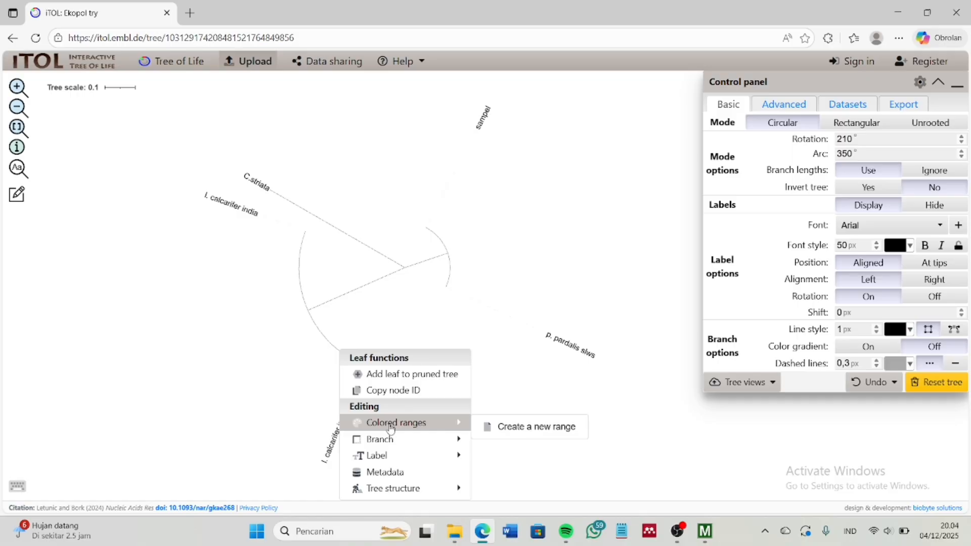
Create a red colored range labelled 'l.indo' on l. calcarifer indo
left_click(503, 430)
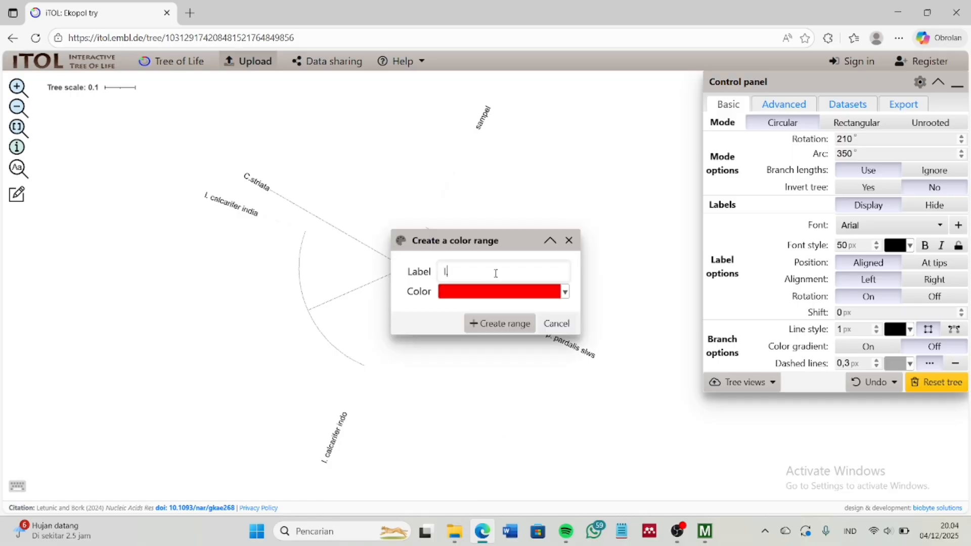
type("l.indo")
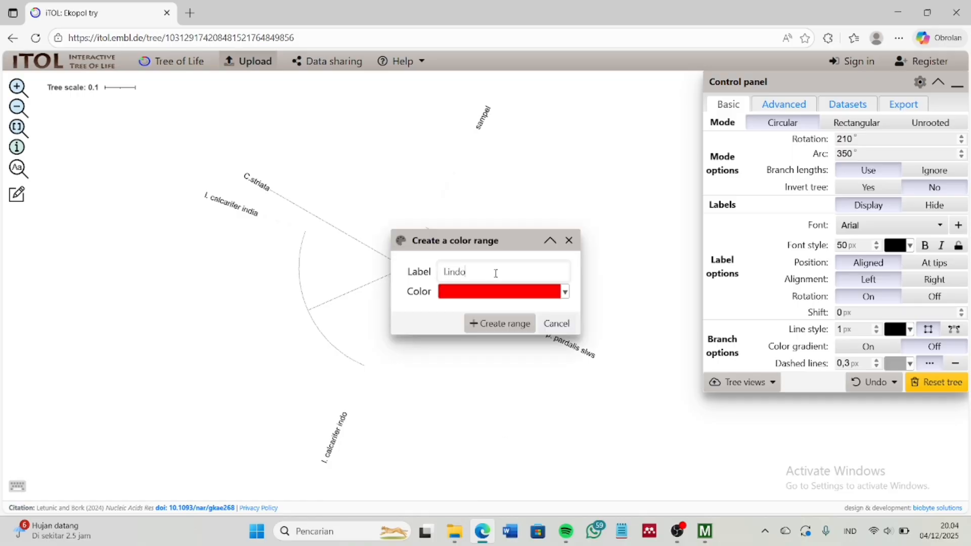
left_click(511, 324)
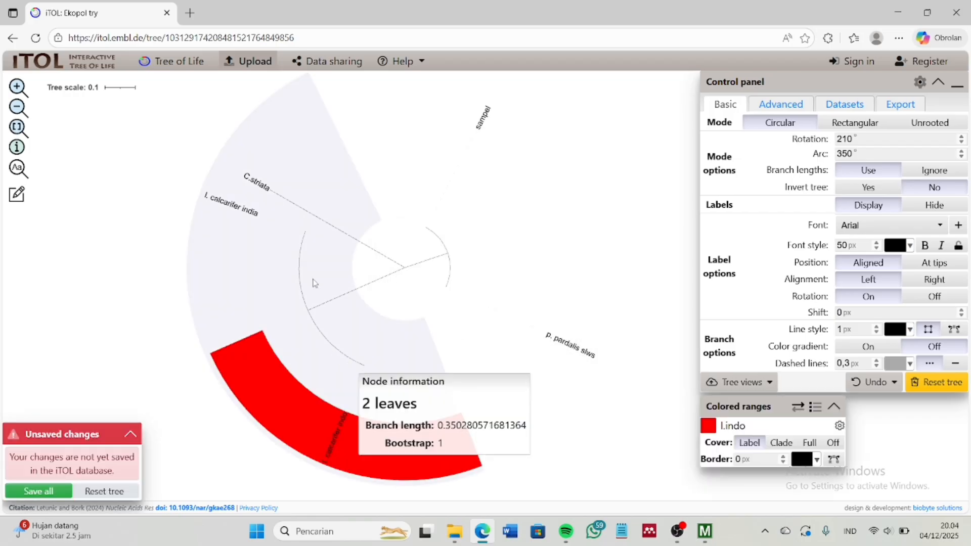
Create a green colored range '2' over C.striata and l. calcarifer india
right_click(277, 196)
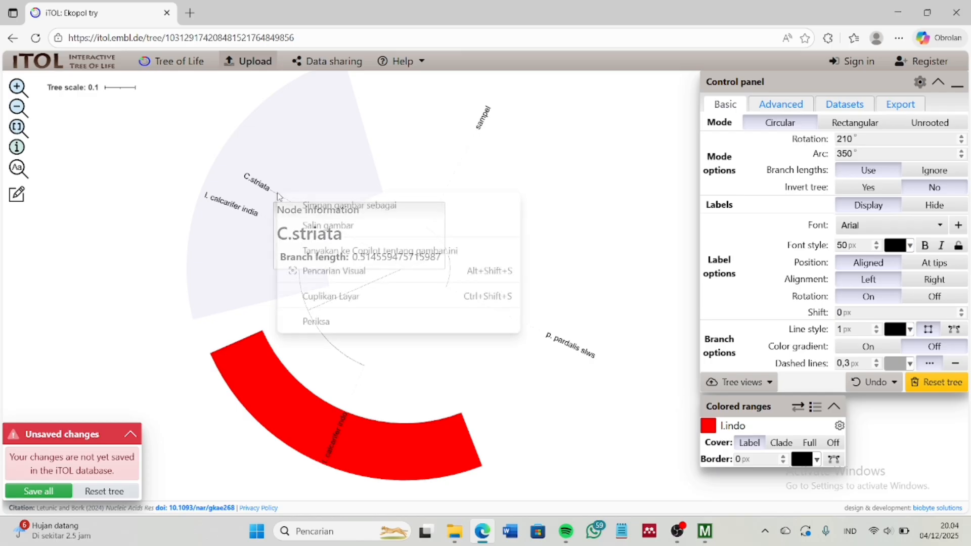
right_click(267, 195)
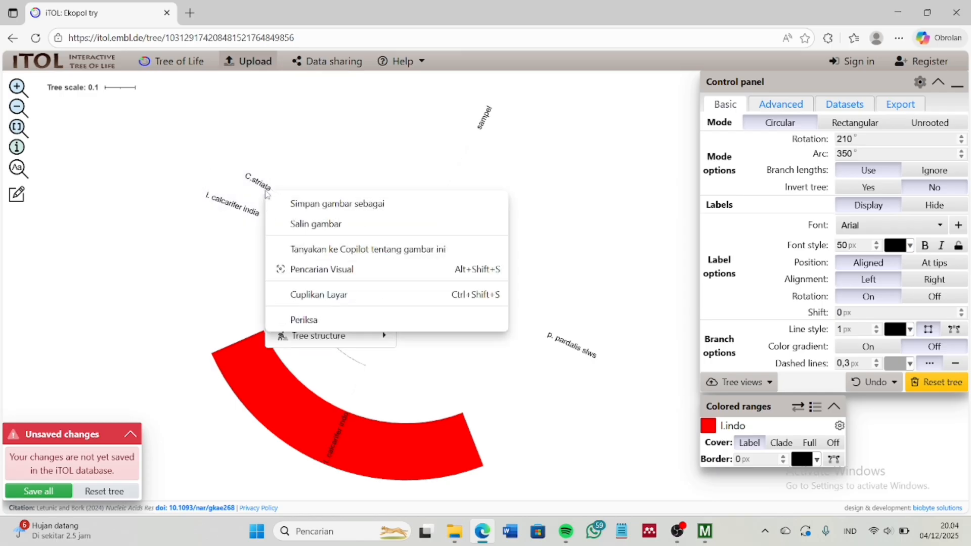
left_click(324, 337)
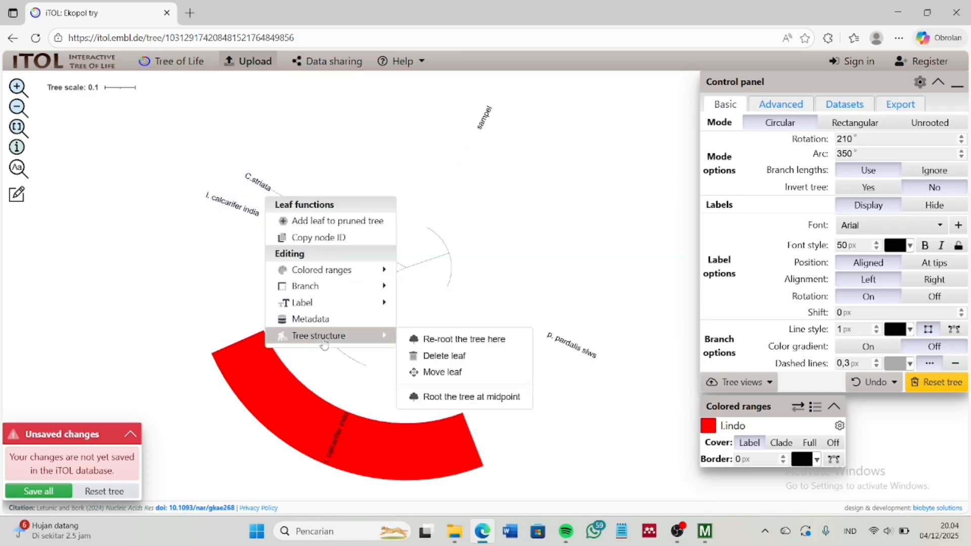
mouse_move(331, 301)
mouse_move(328, 278)
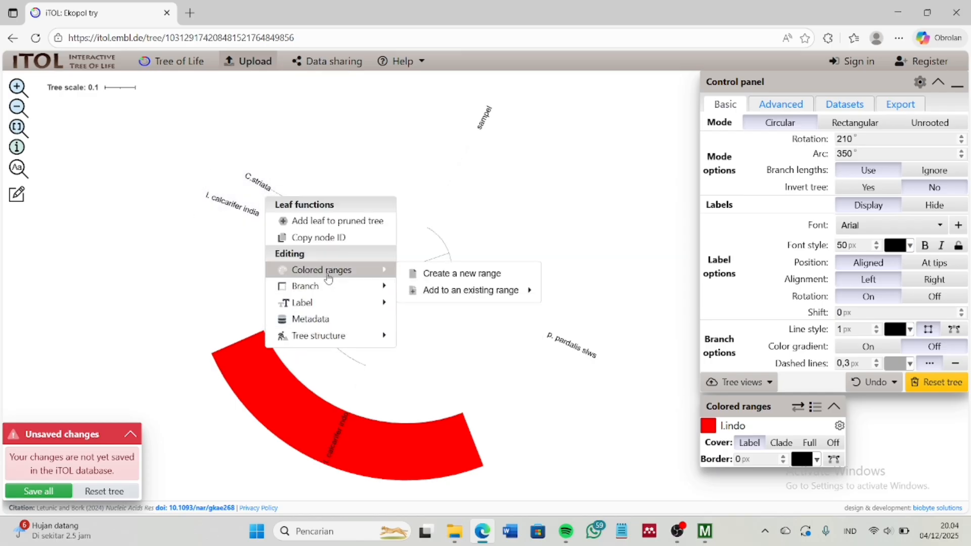
left_click(449, 279)
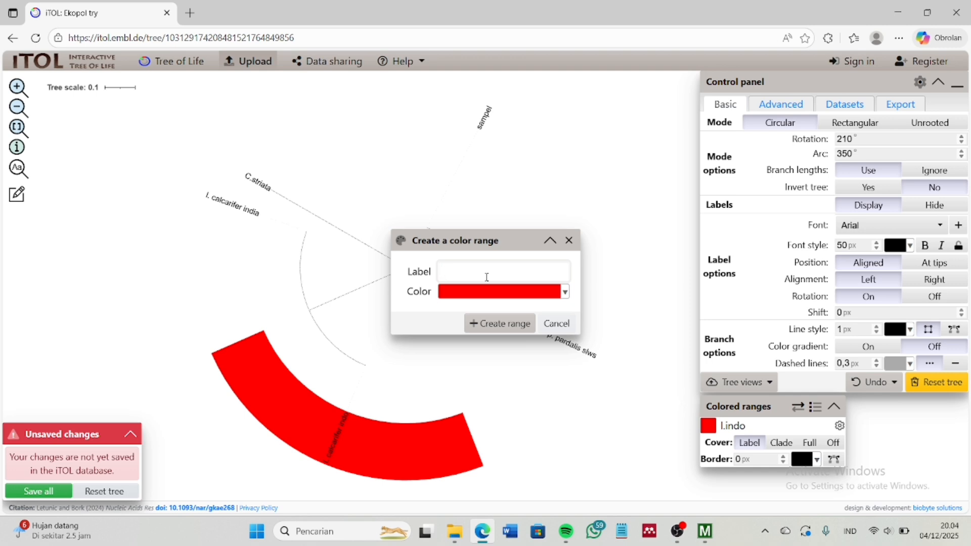
left_click(565, 292)
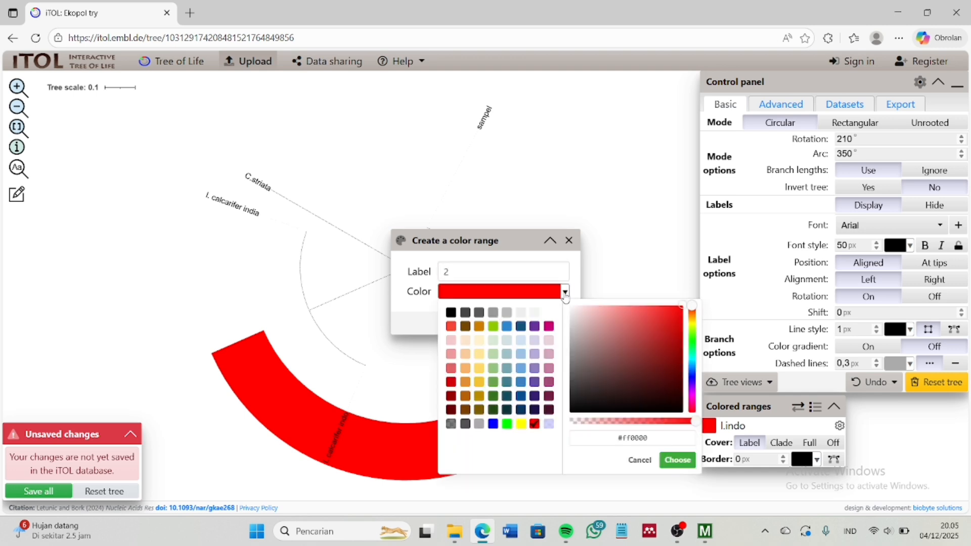
left_click(494, 327)
left_click(677, 460)
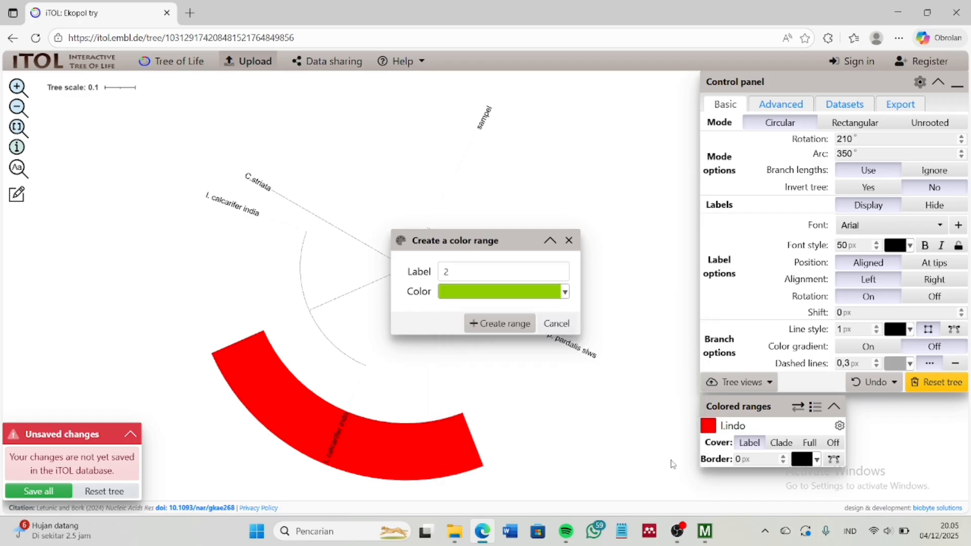
left_click(490, 333)
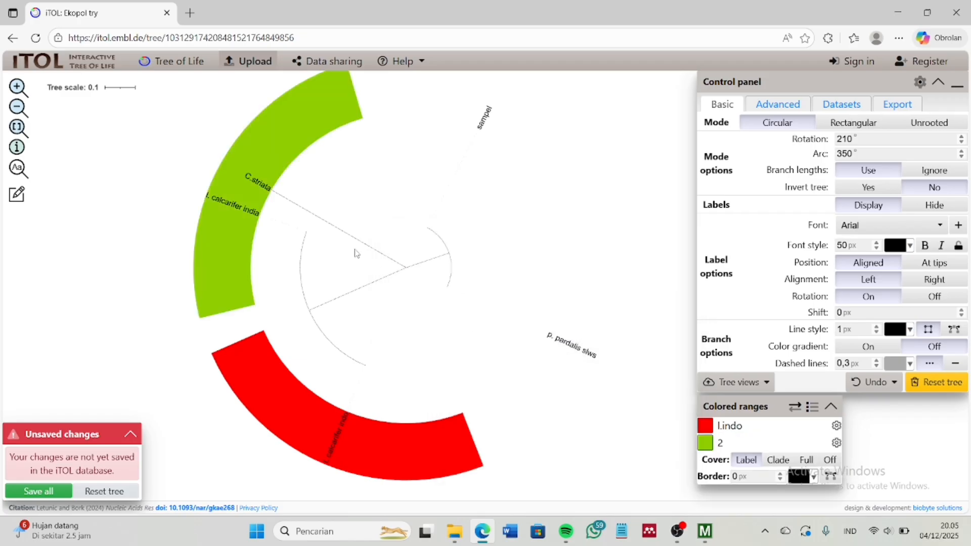
Start a new colored range on the sampel leaf
right_click(504, 134)
left_click(482, 123)
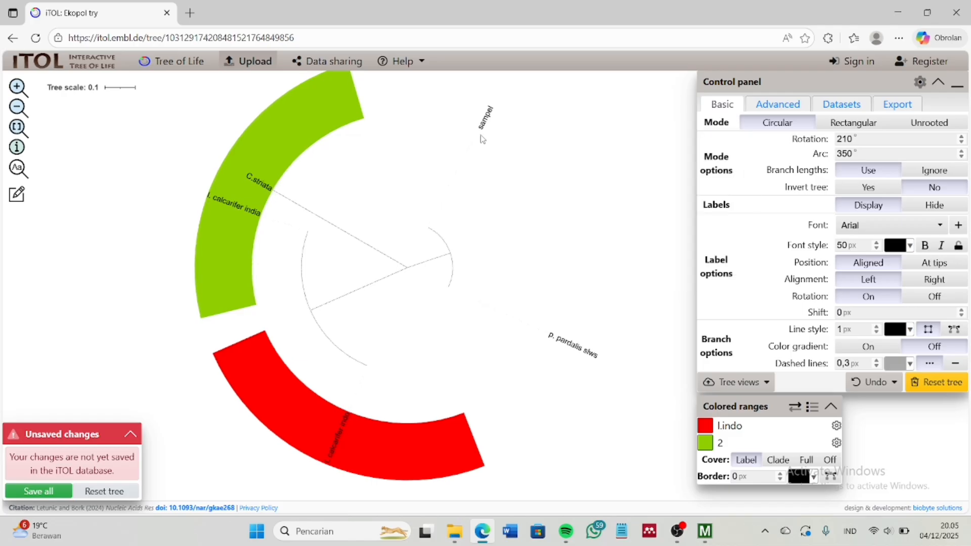
left_click(482, 126)
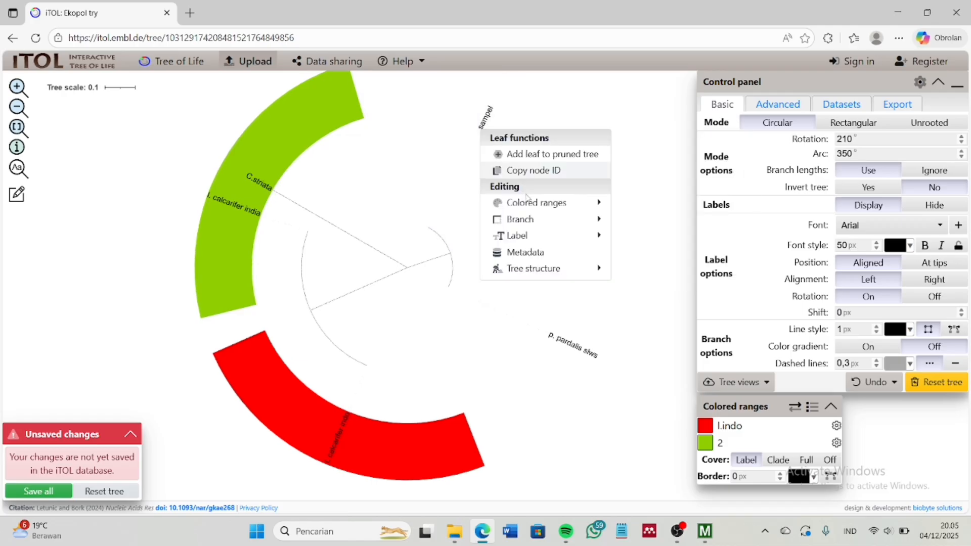
mouse_move(538, 202)
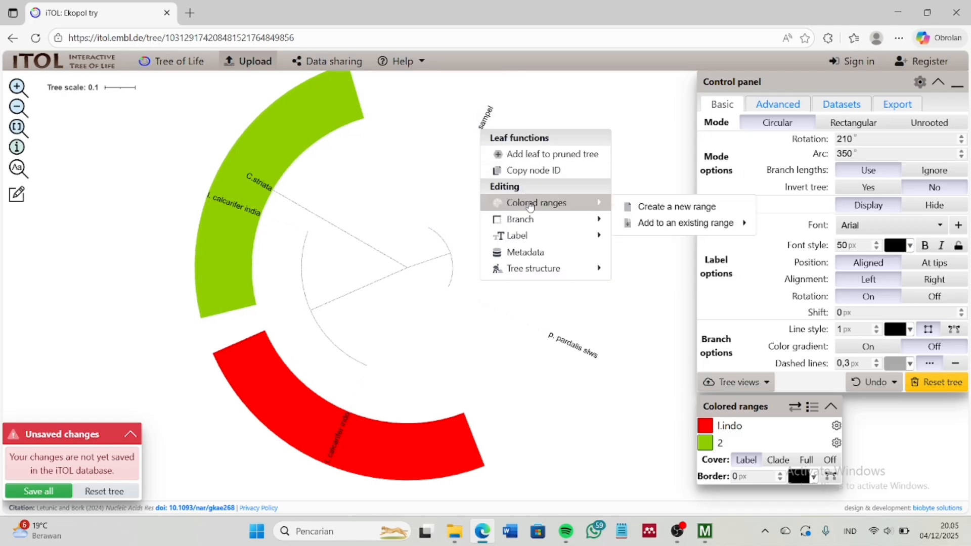
left_click(653, 208)
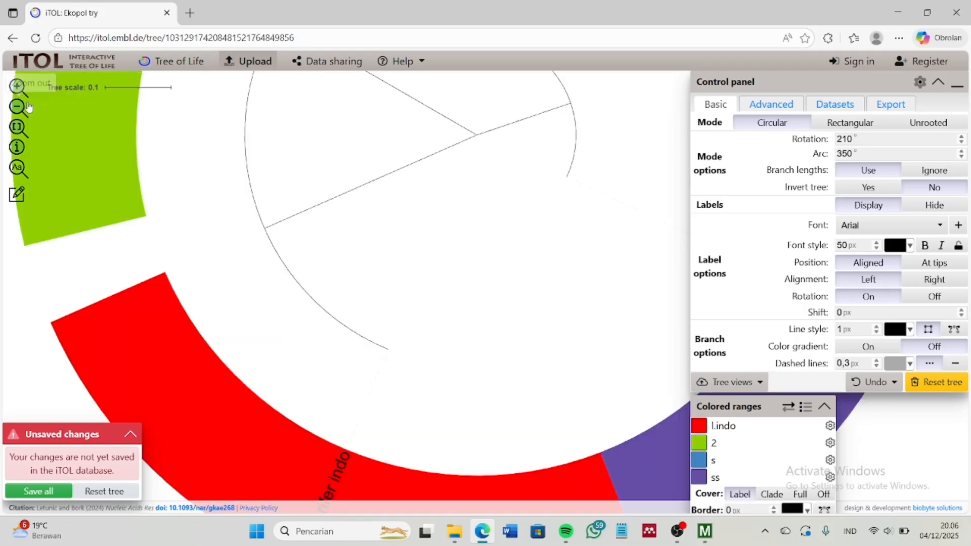
Zoom out, re-centre the tree, and finish the blue 's' and purple 'ss' ranges
left_click(18, 108)
left_click(18, 107)
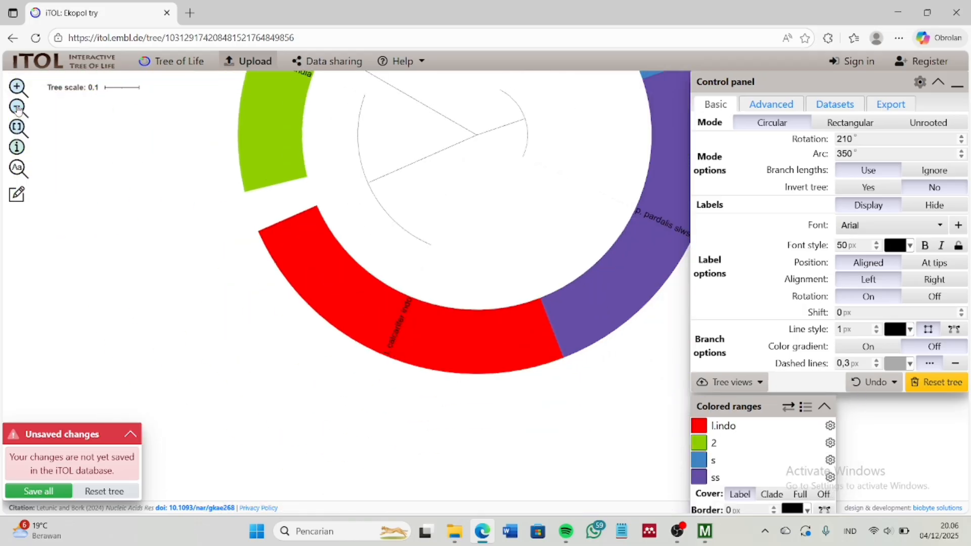
left_click(18, 108)
left_click_drag(411, 122, 340, 253)
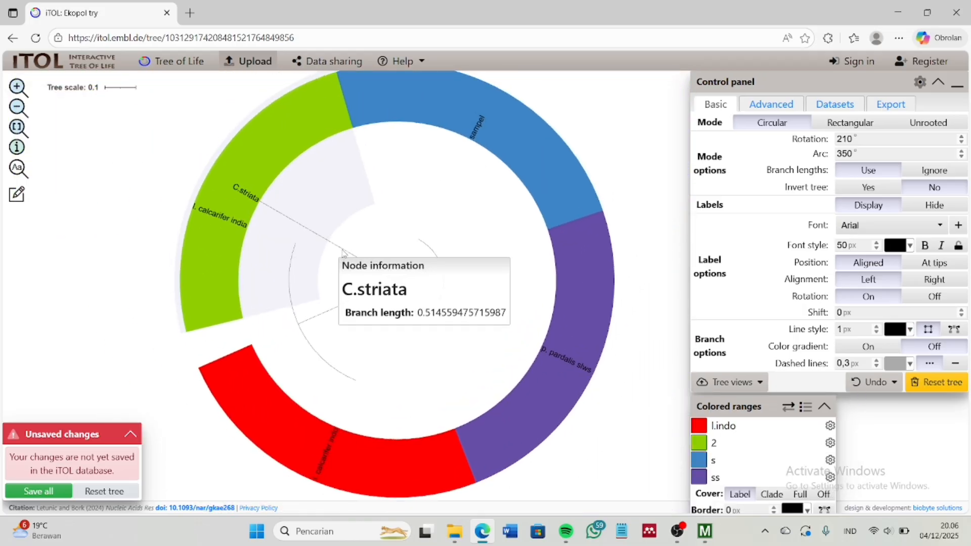
left_click(342, 257)
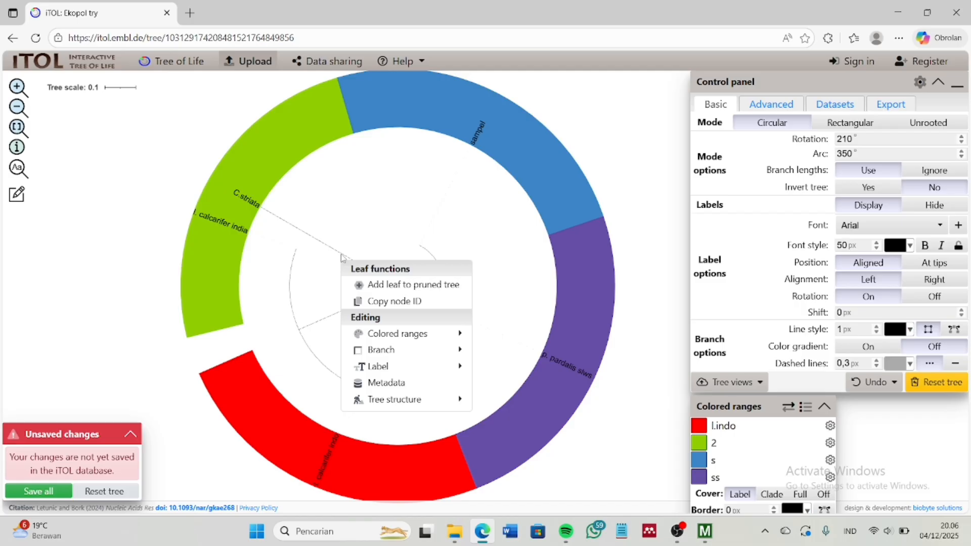
left_click(639, 394)
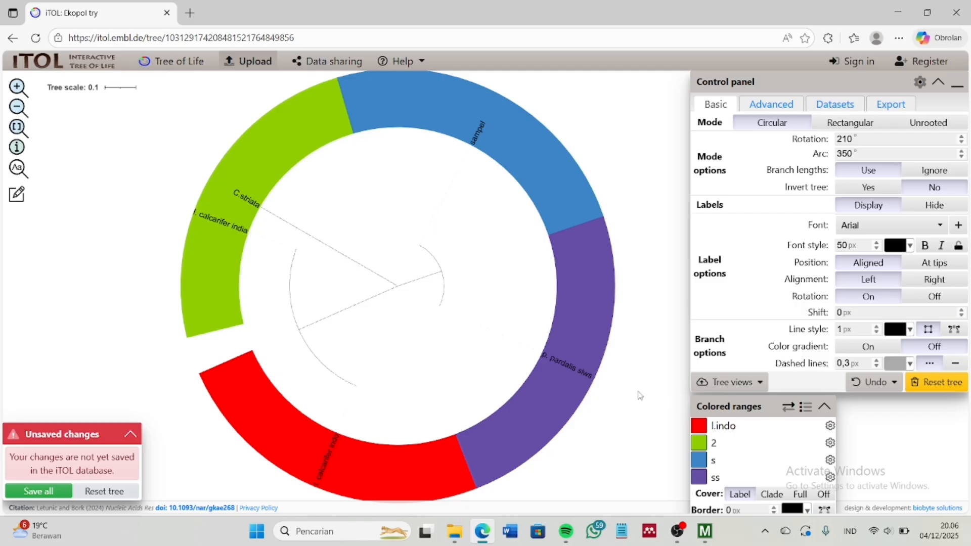
left_click(678, 530)
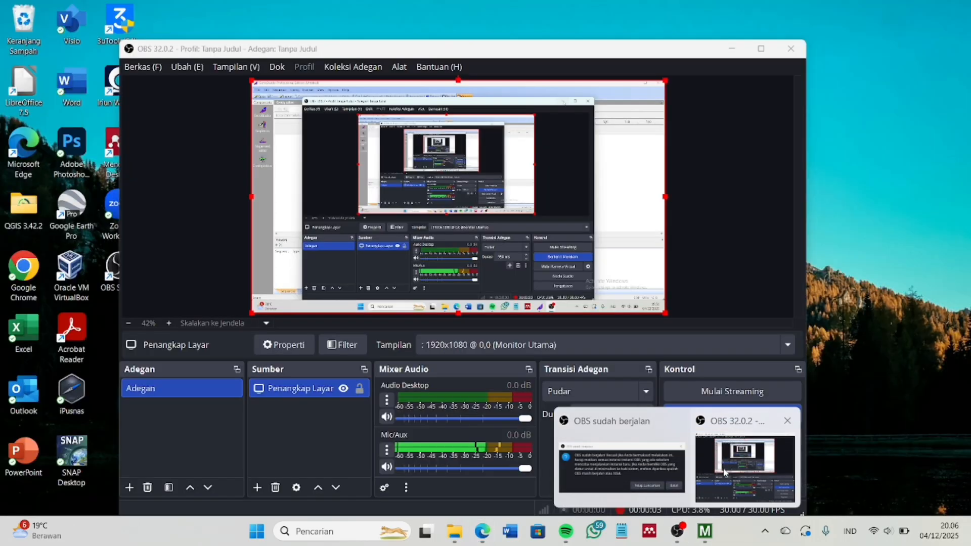
left_click(723, 468)
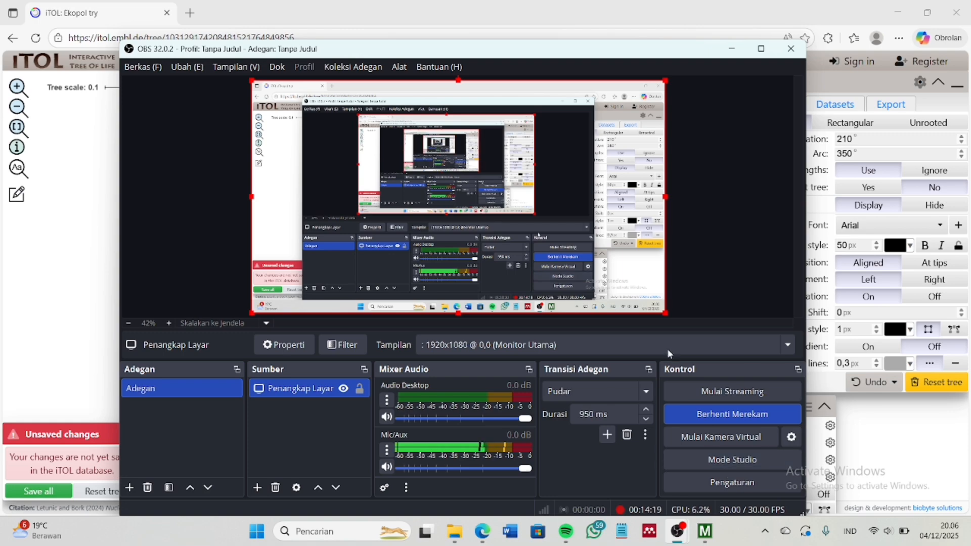